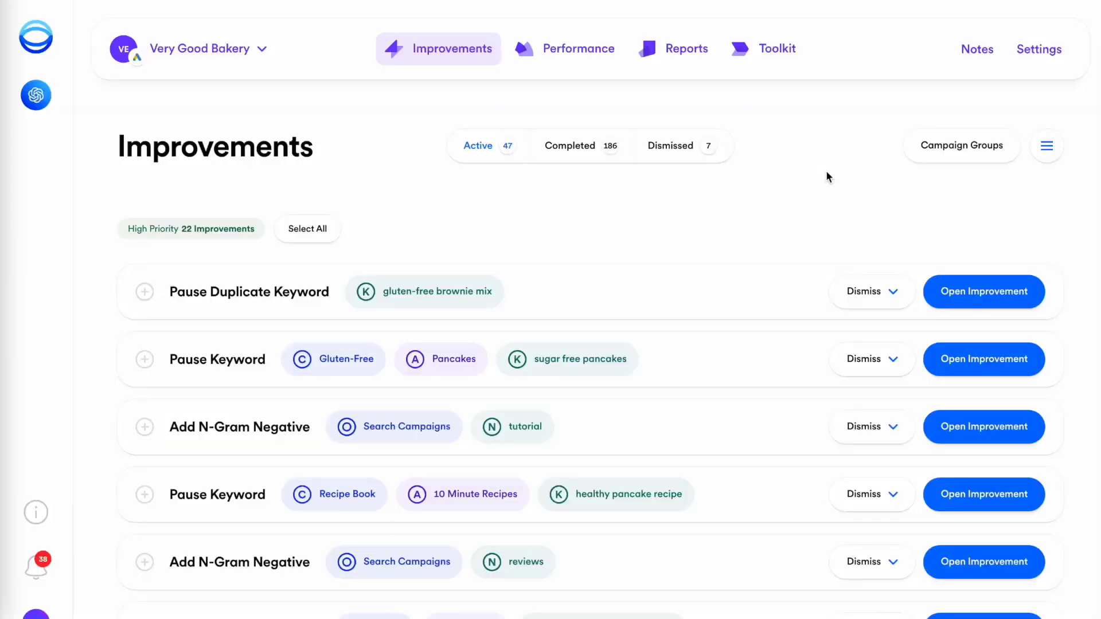
Step: Review Opteo's 'reviews' n-gram improvement and add 'reviews' as a negative keyword
scroll(826, 170, "down", 3)
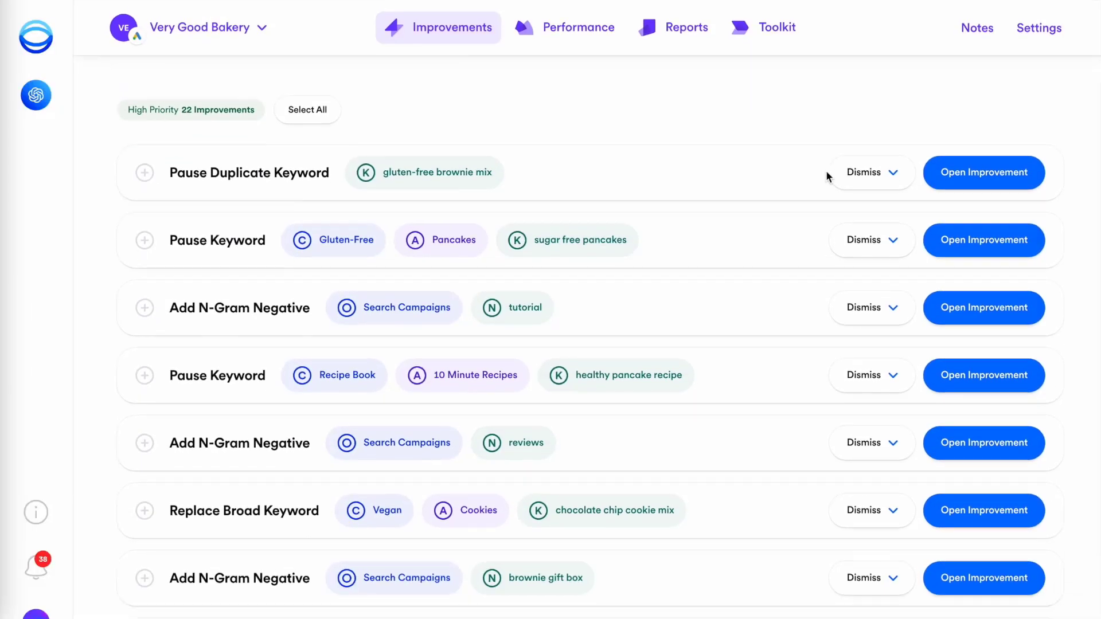
left_click(966, 415)
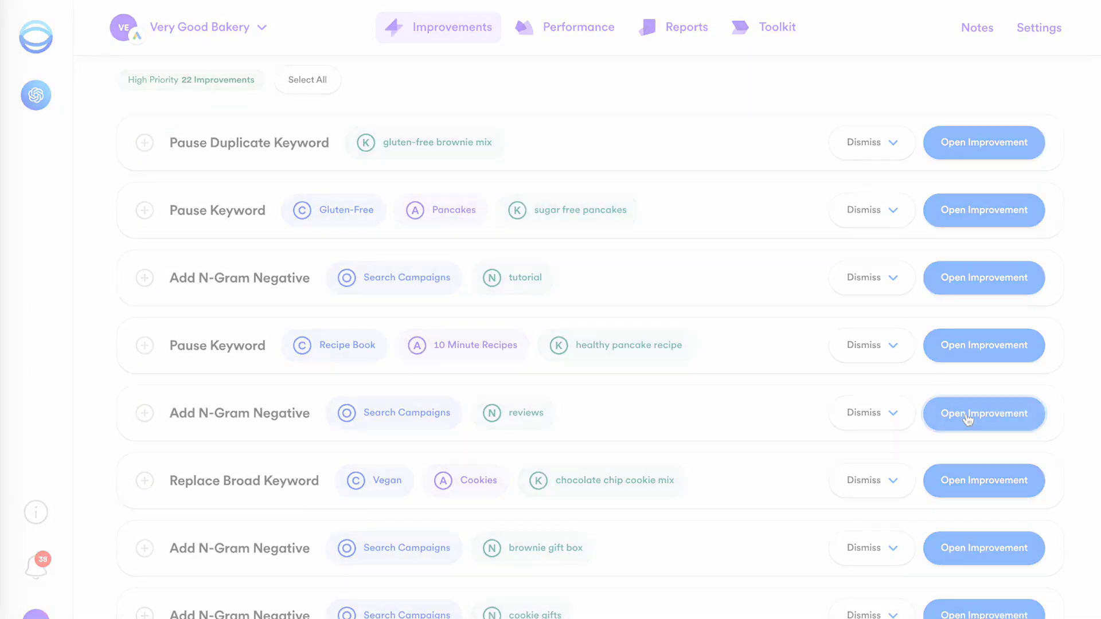
scroll(945, 80, "down", 6)
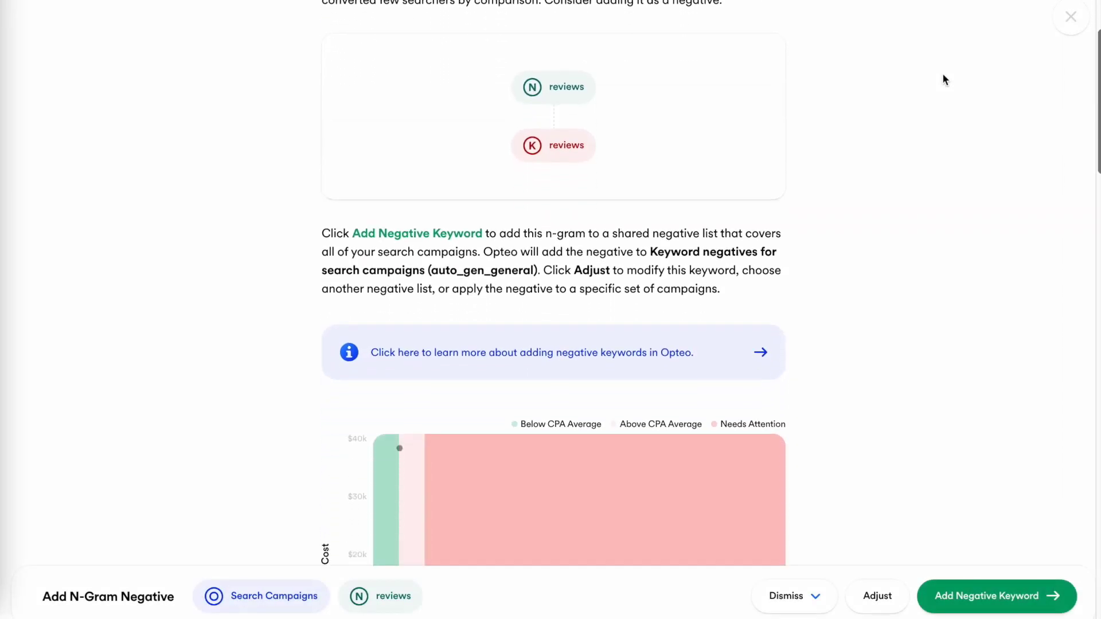
scroll(945, 79, "down", 10)
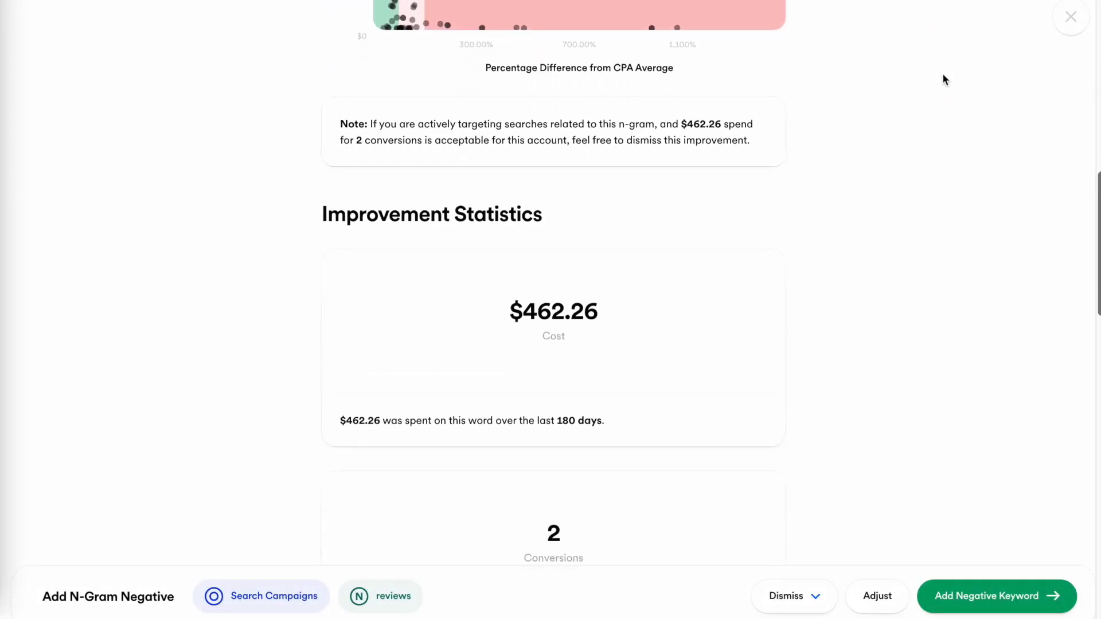
scroll(945, 80, "down", 10)
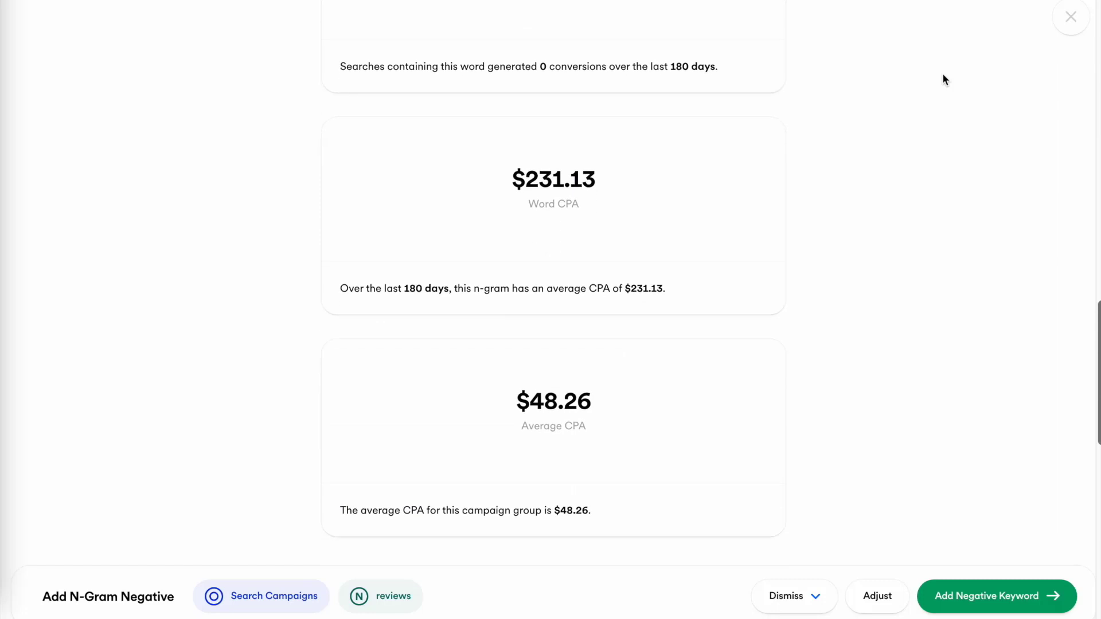
scroll(946, 80, "down", 6)
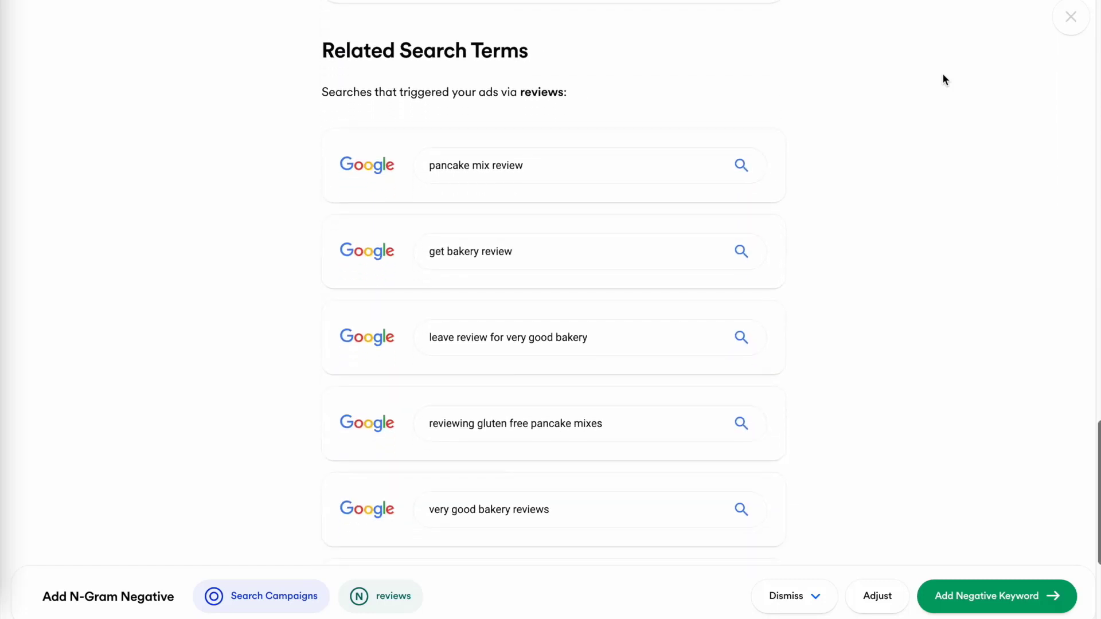
left_click(998, 596)
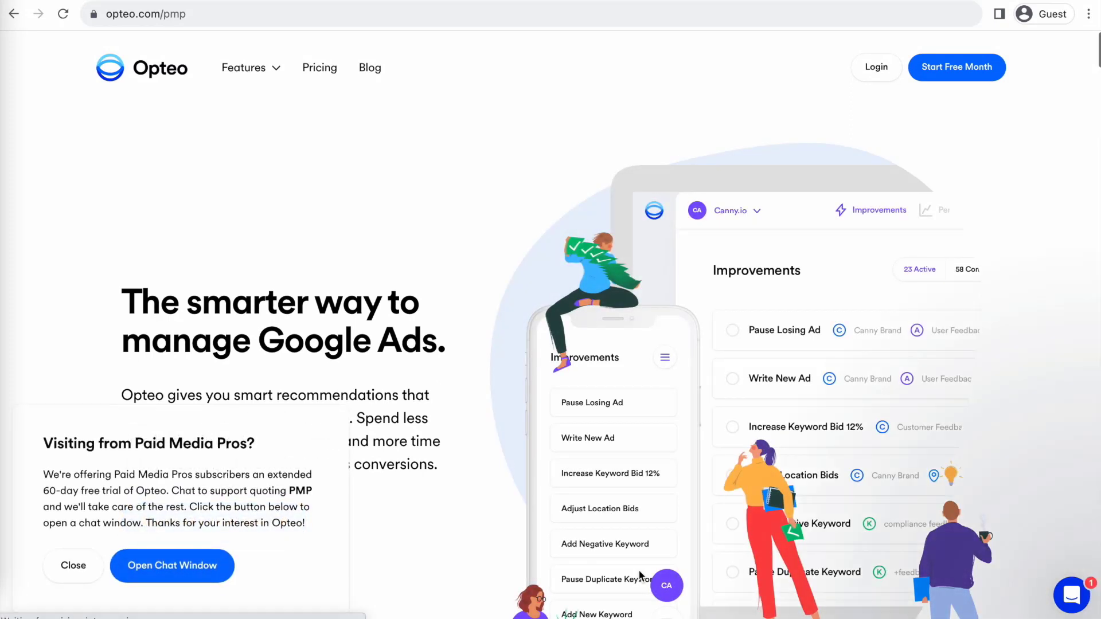
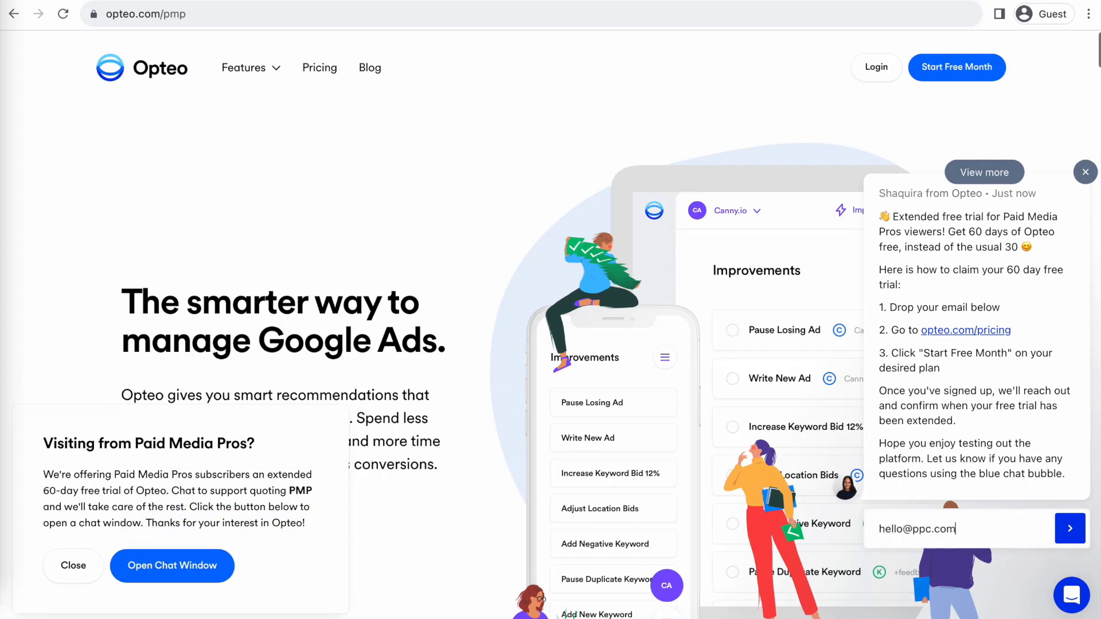
Step: Submit an email address in the opteo.com/pmp chat widget to claim the extended trial
key("Return")
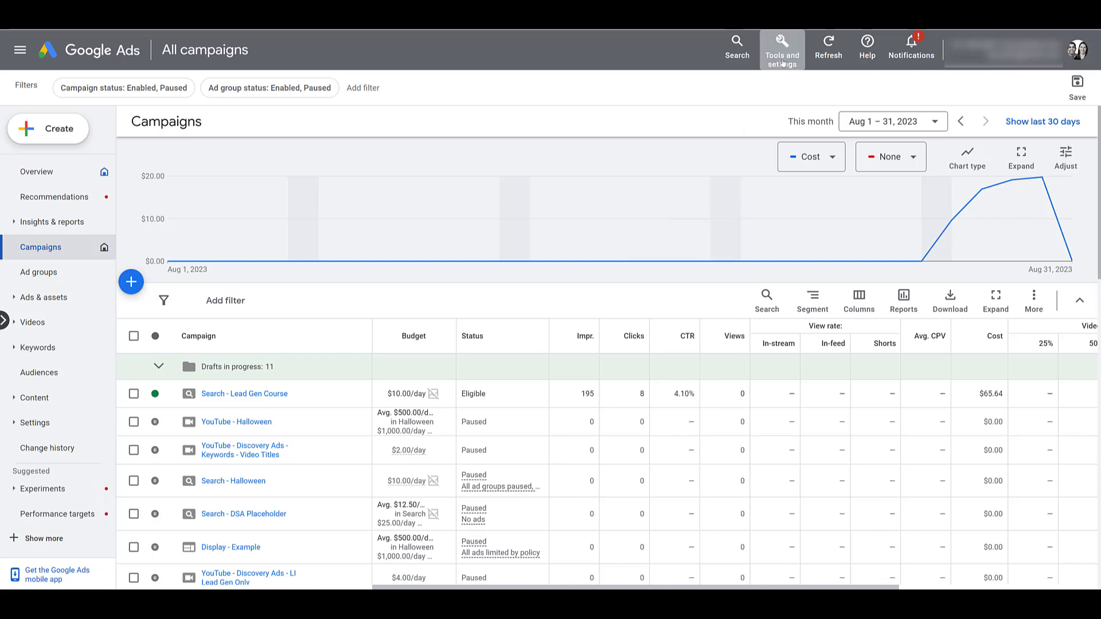
Step: Go to Tools and settings > Shared Library > Audience manager and show the Custom segments tab
left_click(784, 62)
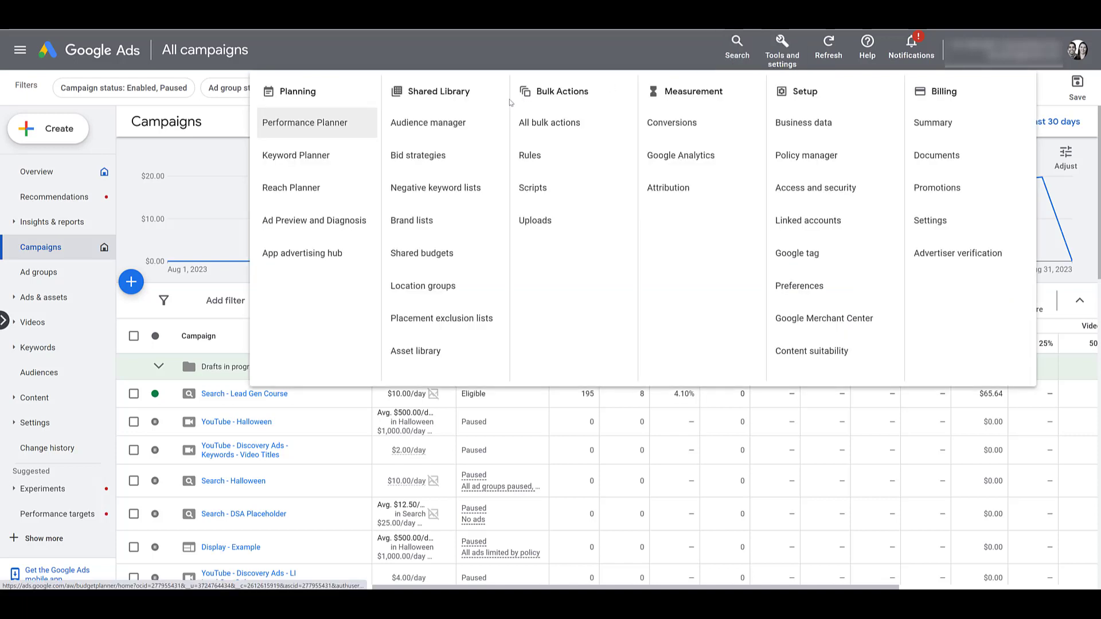
left_click(463, 136)
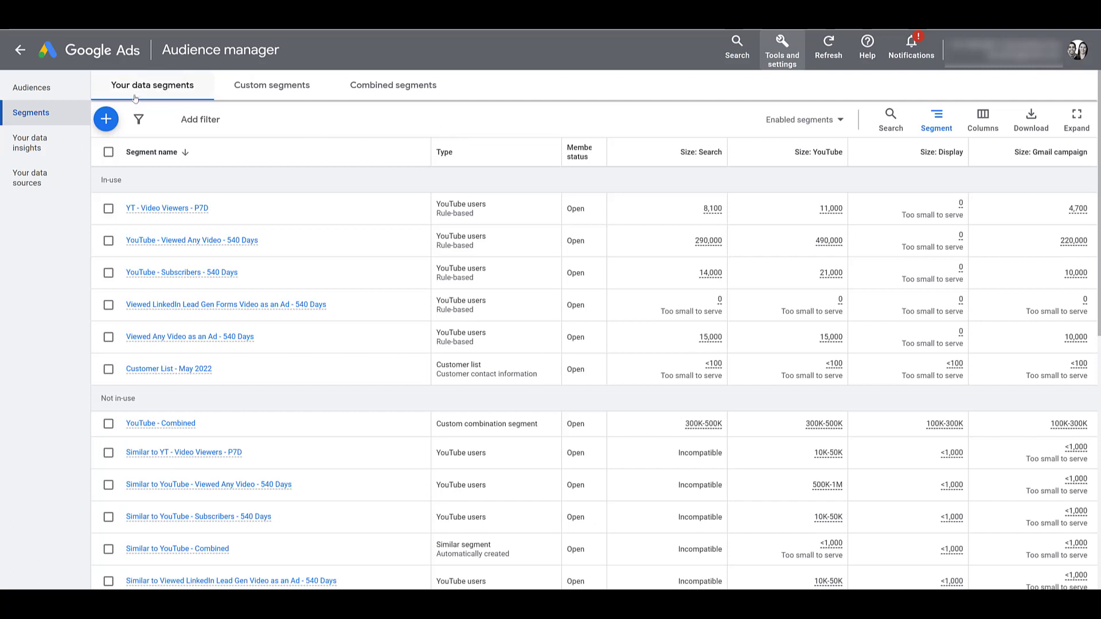
left_click(279, 97)
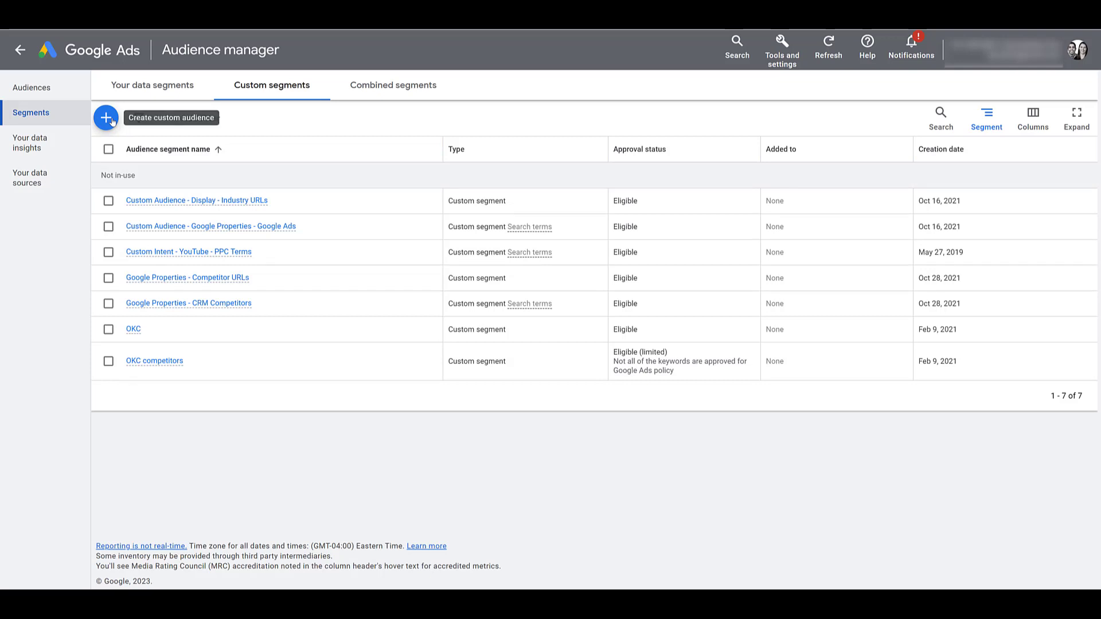
Step: Start a new custom segment with the blue + button
left_click(106, 118)
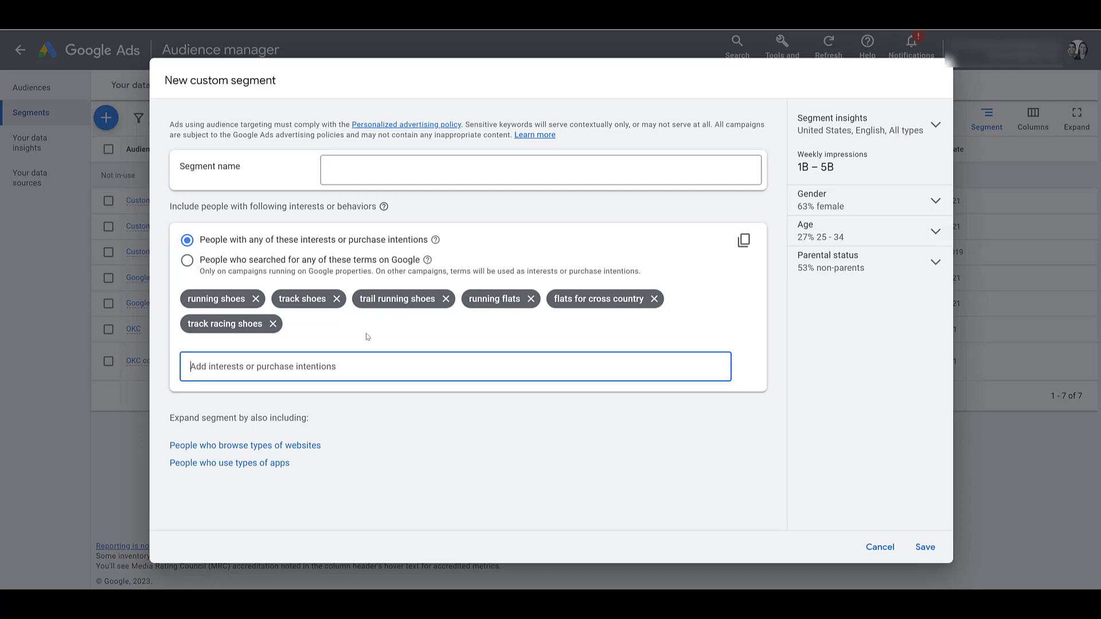
Step: Target people who searched the six running-shoe terms on Google and paste in the segment name
left_click(187, 261)
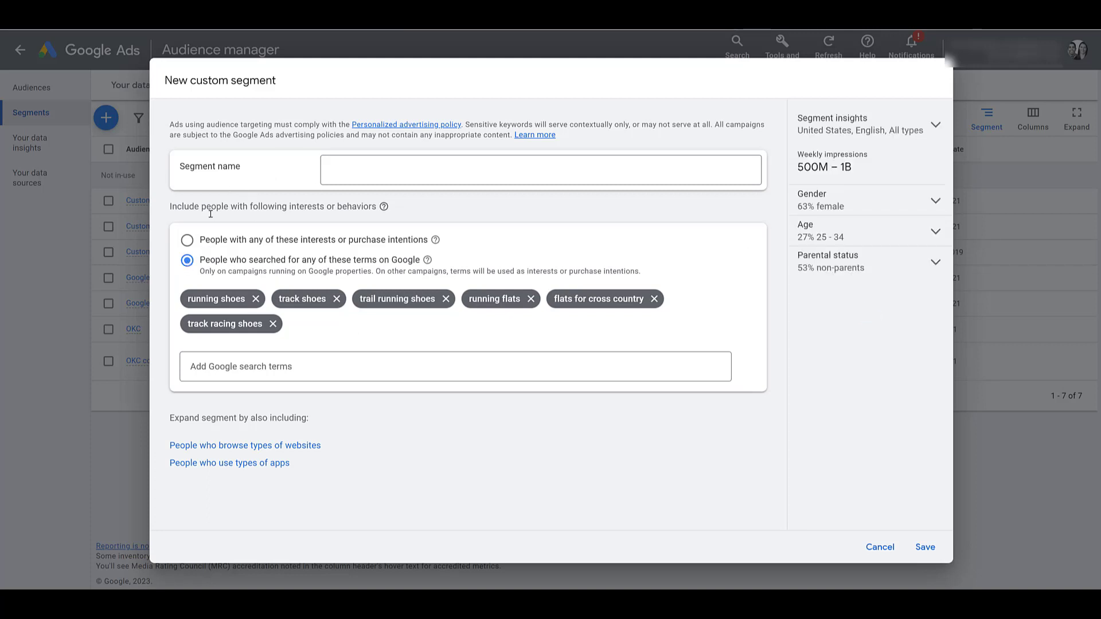
left_click(345, 172)
type("Google Properties - Running Shoes Terms")
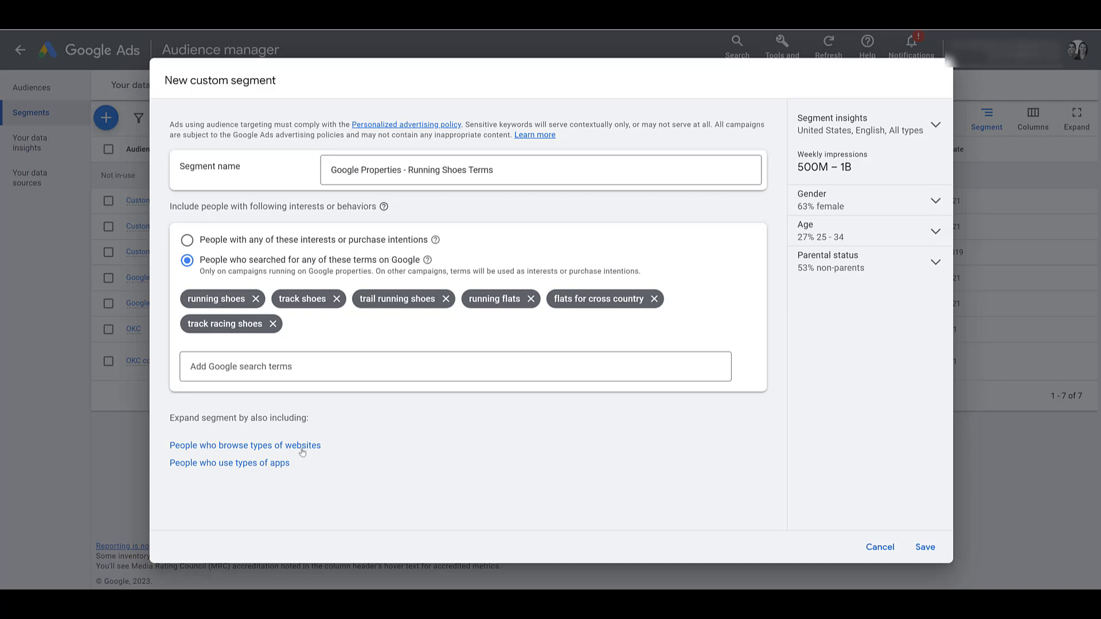
Step: Add a condition for people who browse websites similar to given URLs
left_click(304, 447)
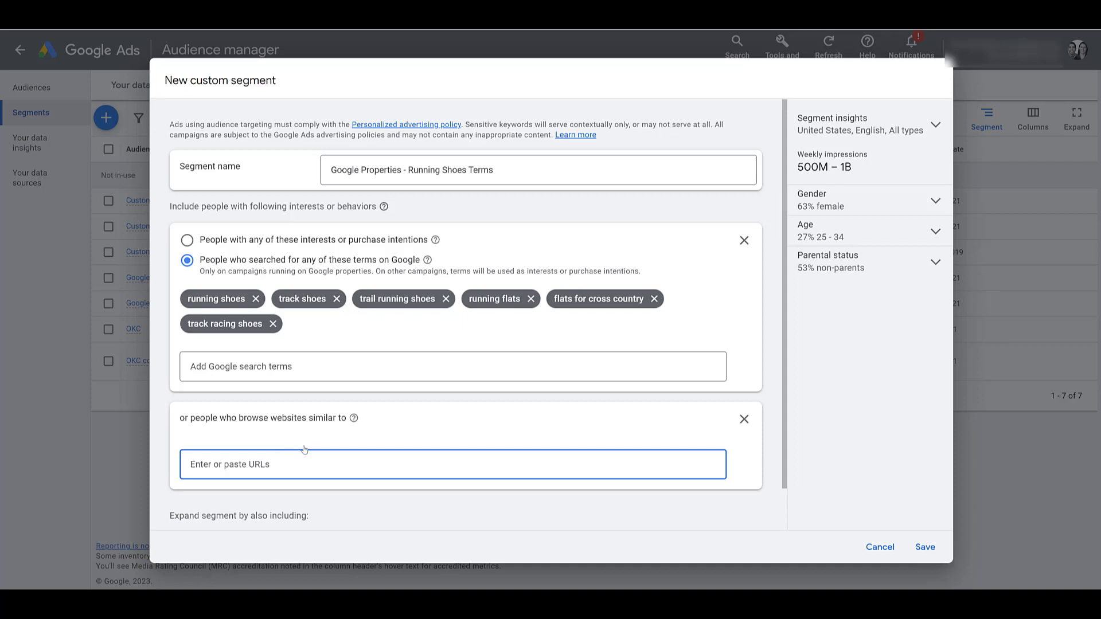
Step: Add runningwarehouse.com, gazellesports.com, runandbecome.com and runningshoesguru.com as similar websites
left_click(304, 450)
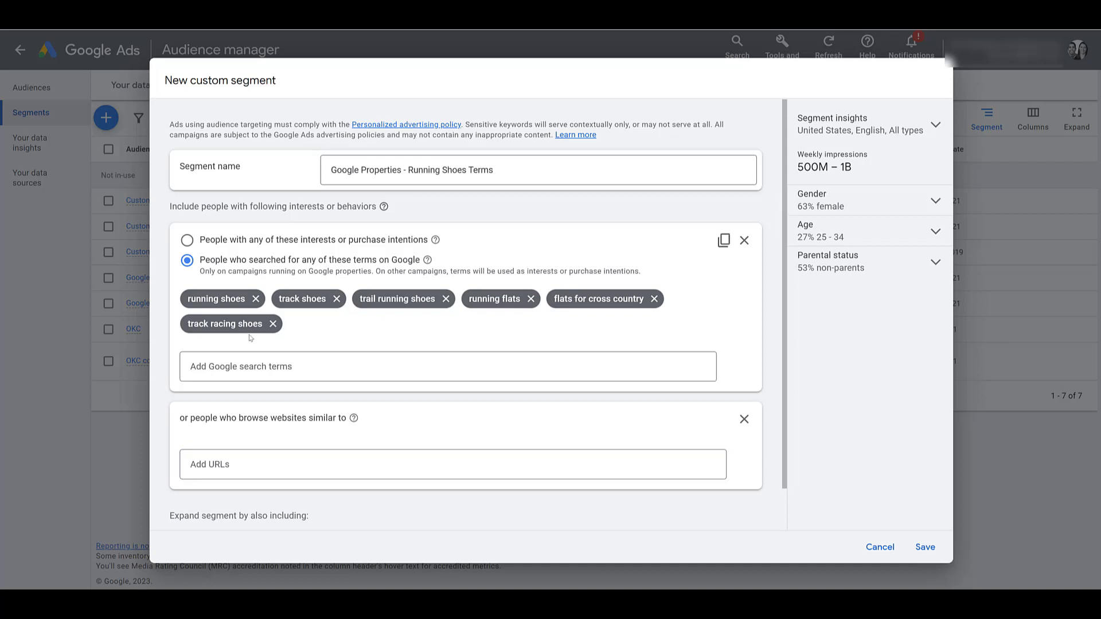
left_click(199, 467)
type("www.runningwarehouse.com gazellesports.com runandbecome.com runningshoesguru.com")
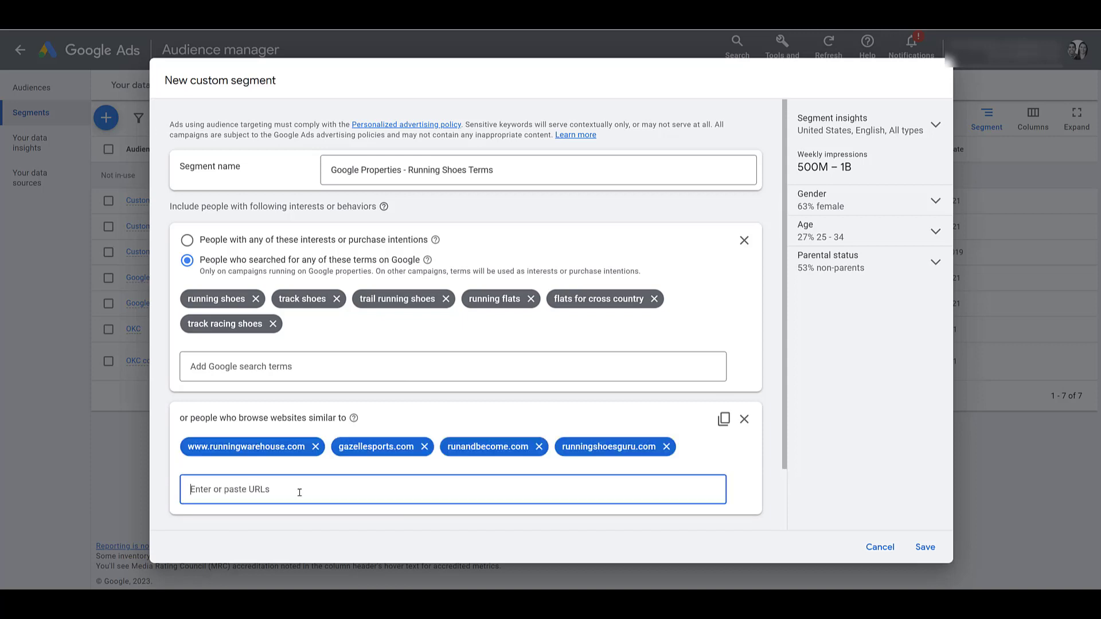
scroll(298, 459, "down", 2)
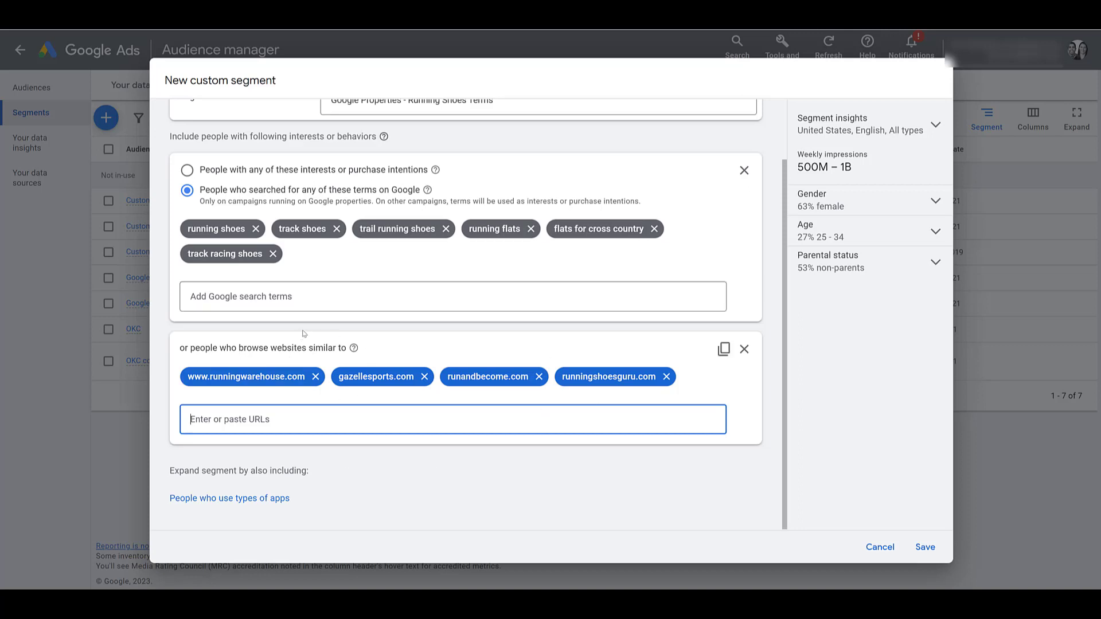
left_click(261, 499)
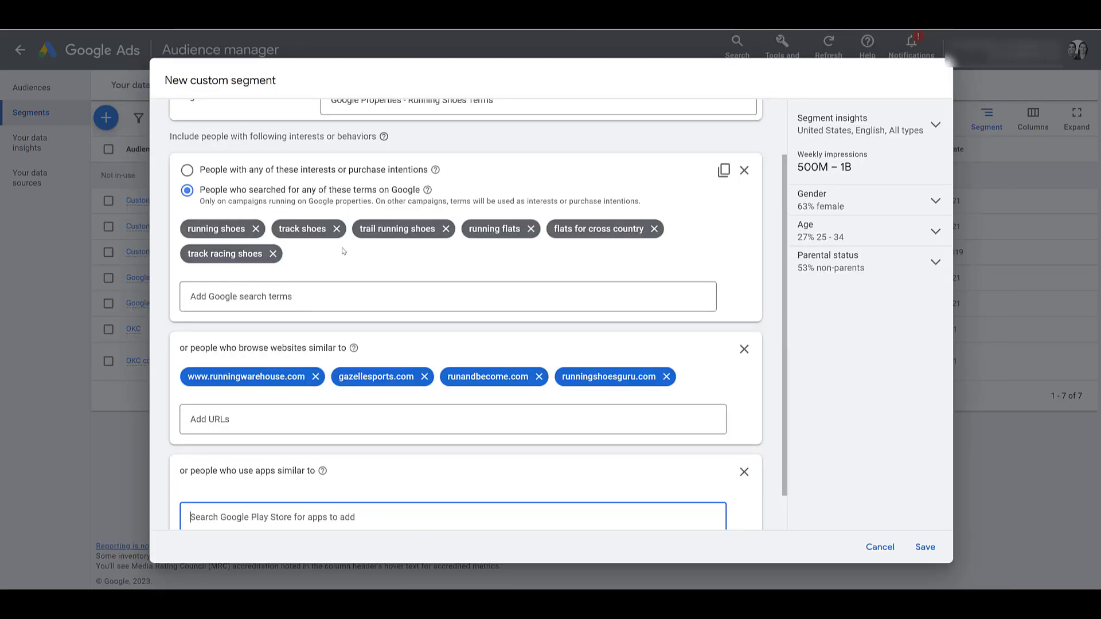
Step: Search 'nike run' and add Nike Run Club - Running Coach as a similar app
scroll(364, 290, "down", 1)
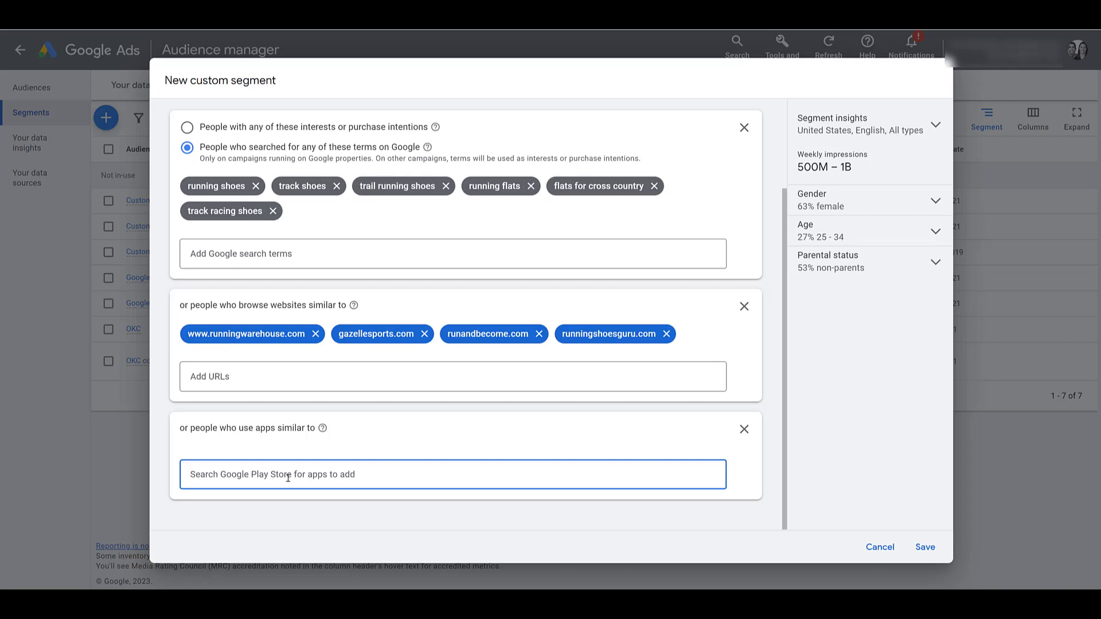
type("nike run")
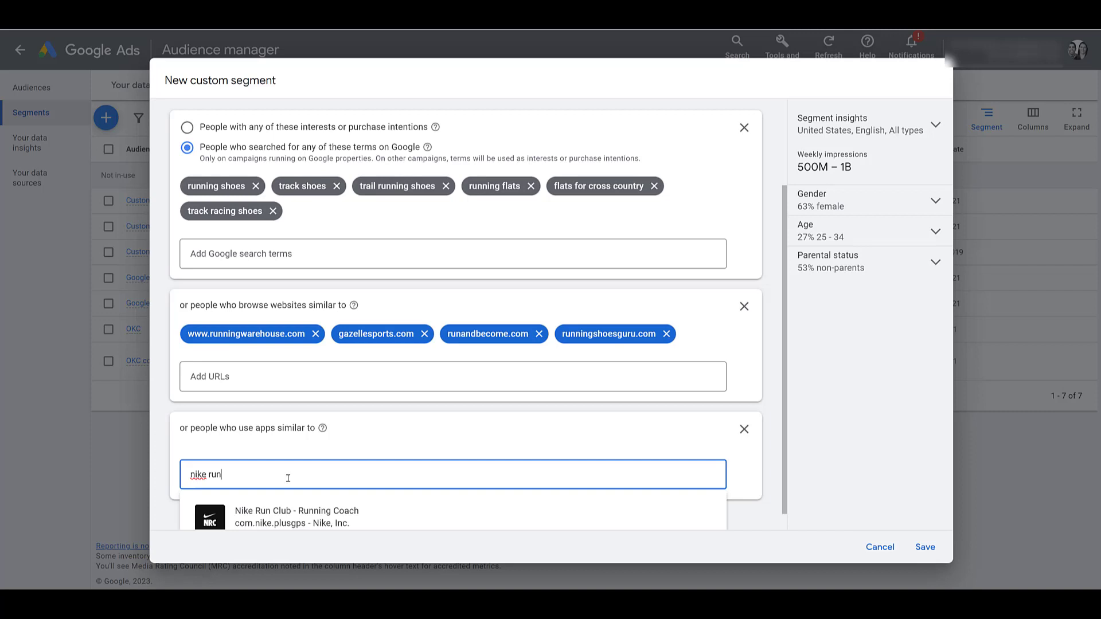
scroll(289, 479, "down", 1)
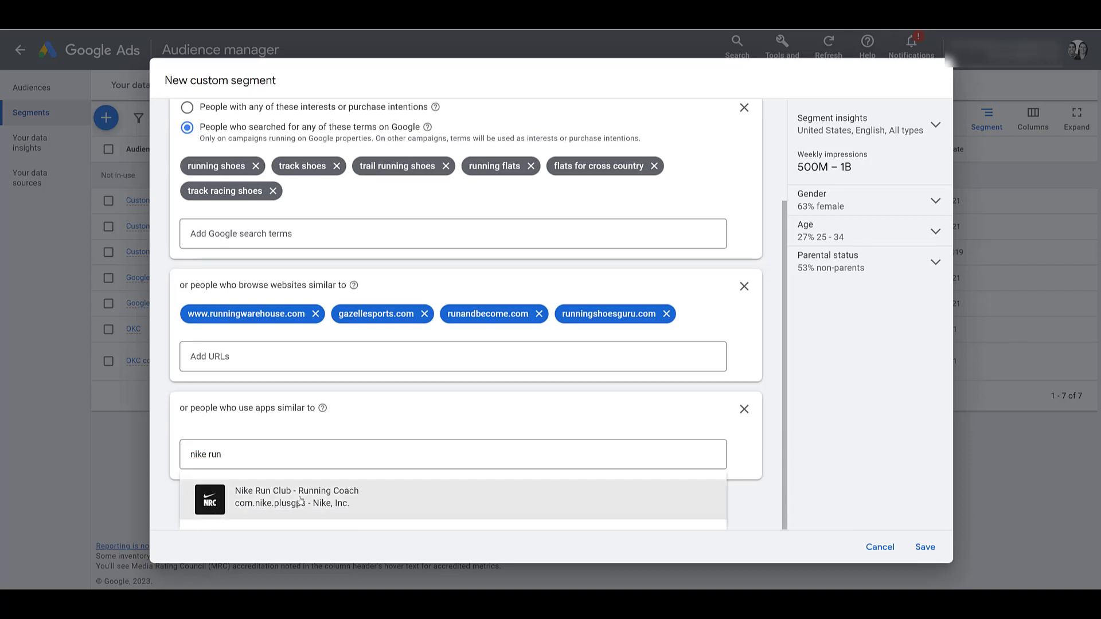
left_click(301, 499)
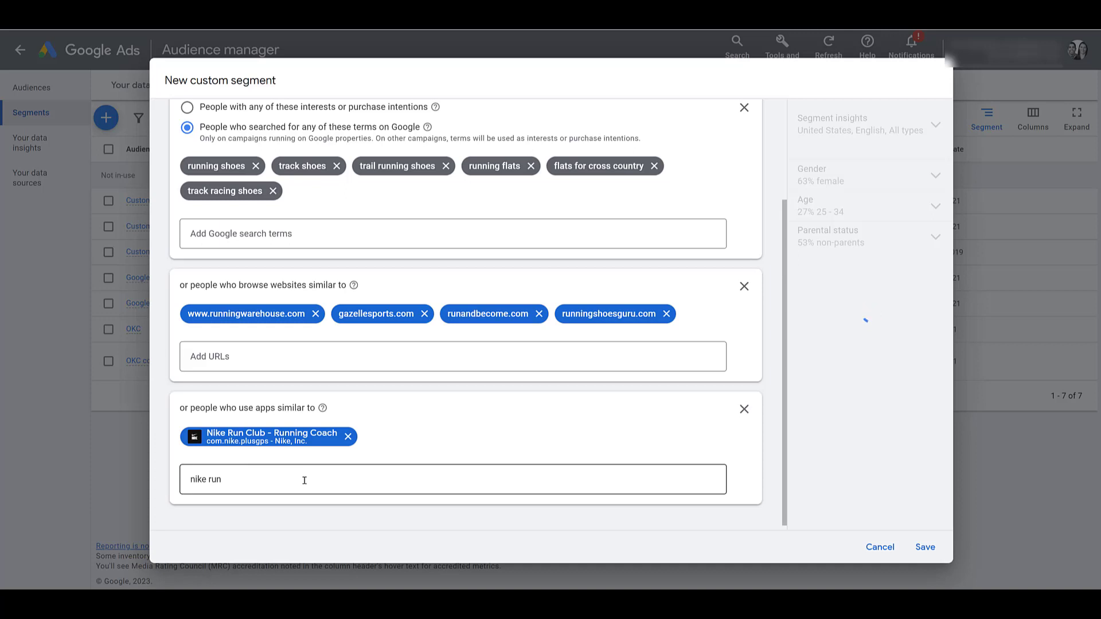
Step: Add adidas Running: Run Tracker as a similar app and save the custom segment
left_click(305, 481)
key("ctrl+a")
type("adidas run")
key("Return")
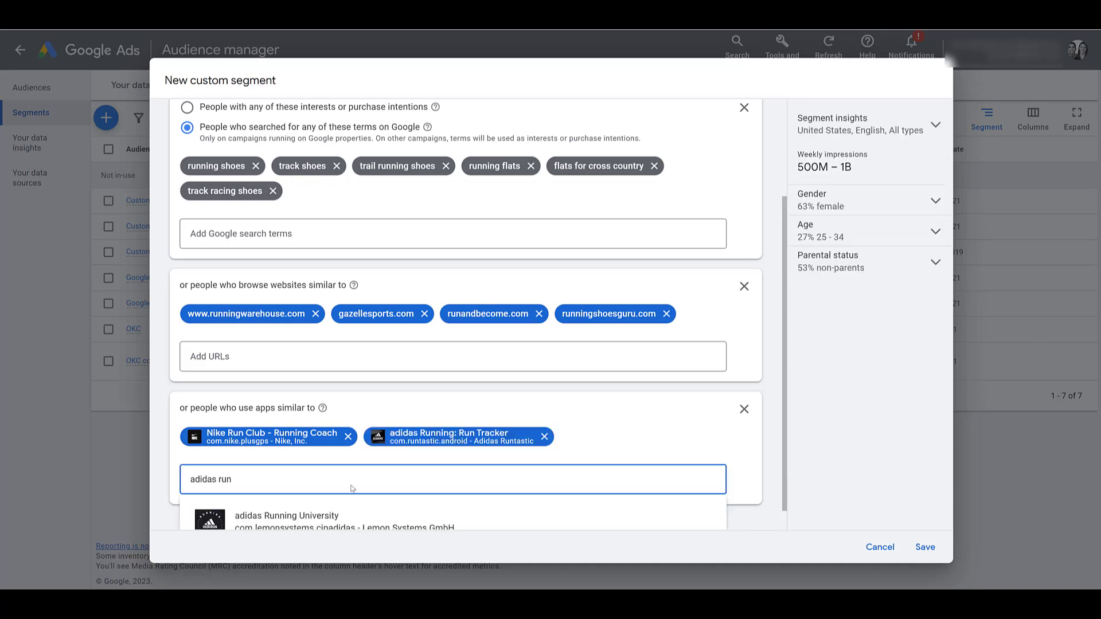
scroll(352, 488, "up", 3)
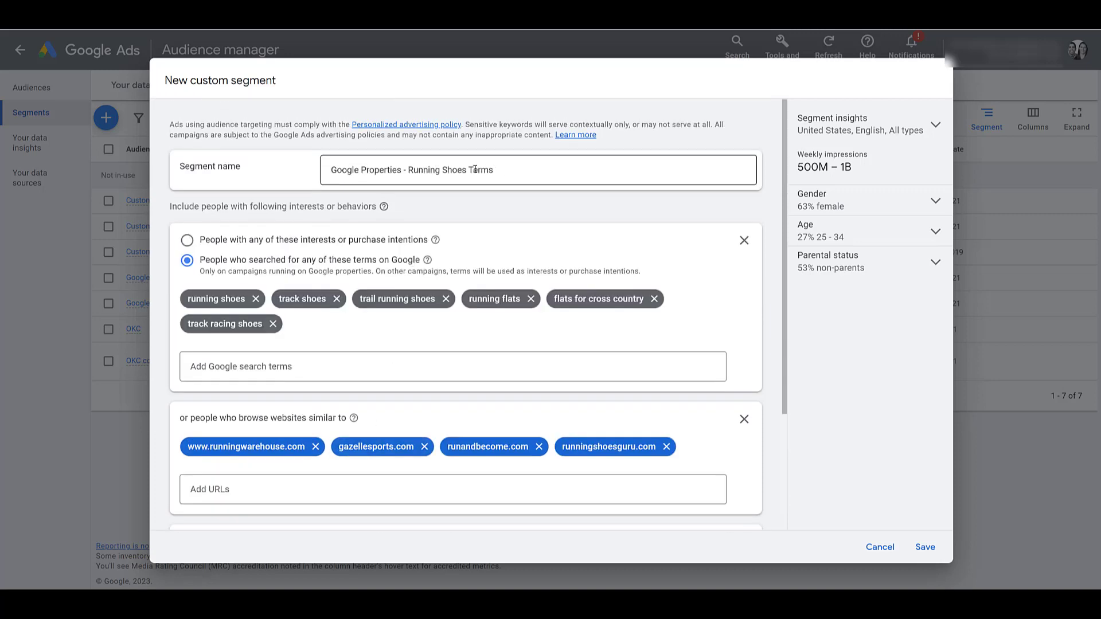
scroll(556, 227, "down", 1)
scroll(556, 227, "down", 3)
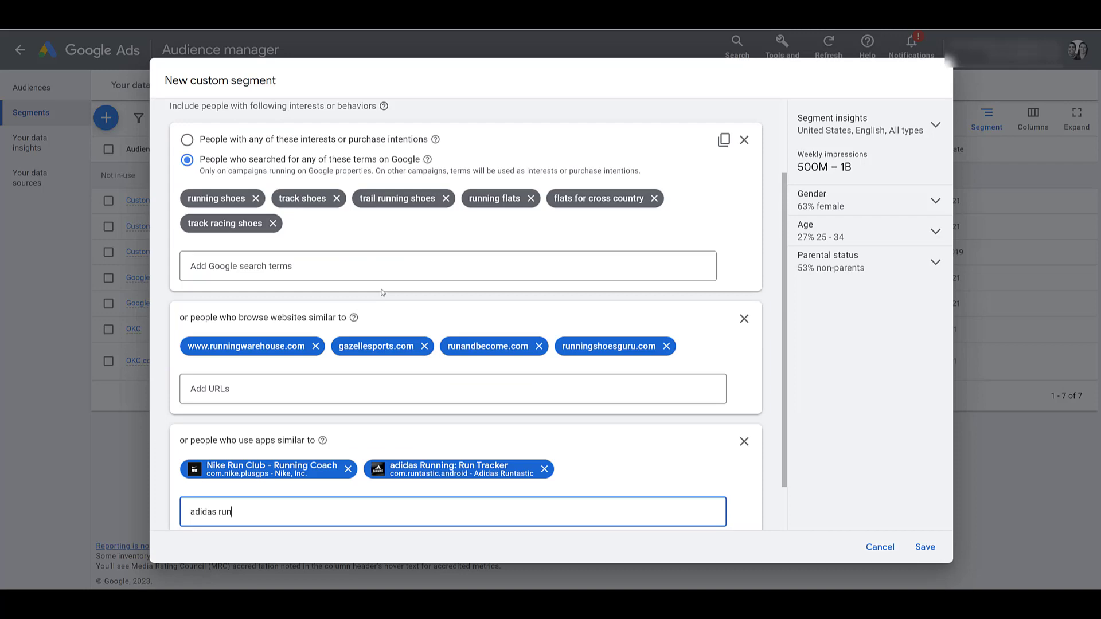
left_click(924, 548)
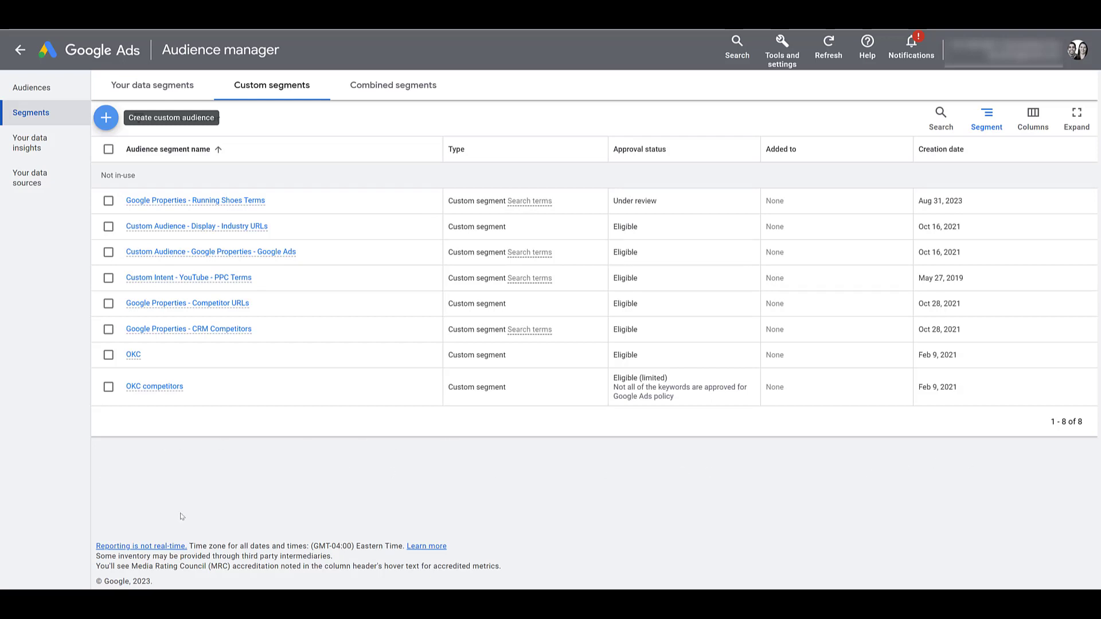
Step: Refresh the Custom segments list, then review the Running Shoes Terms segment and cancel without changes
left_click(163, 87)
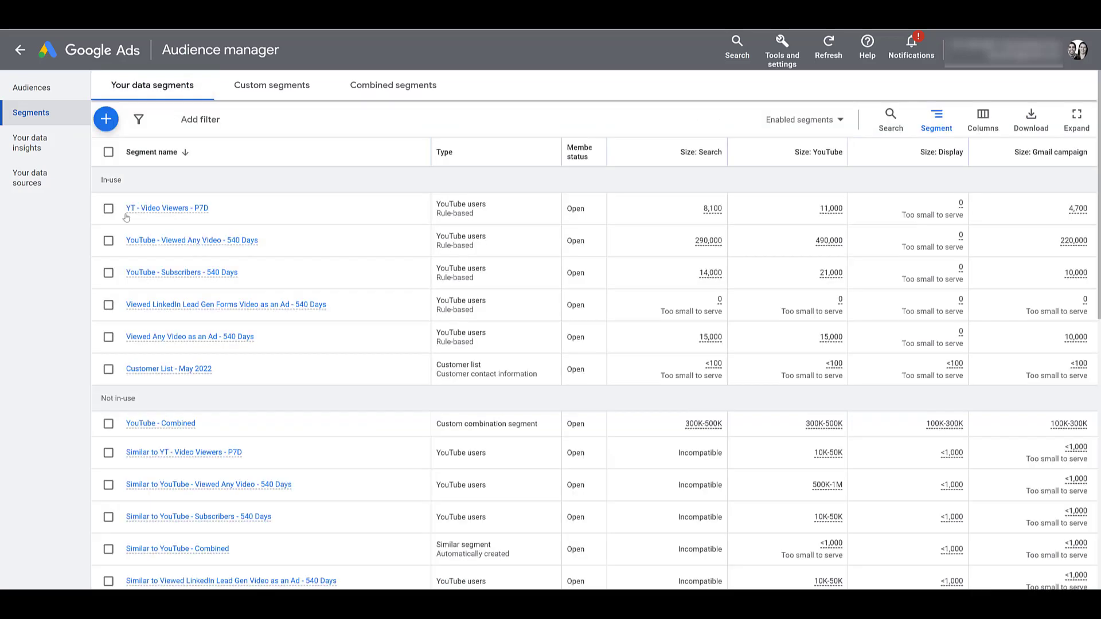
left_click(269, 87)
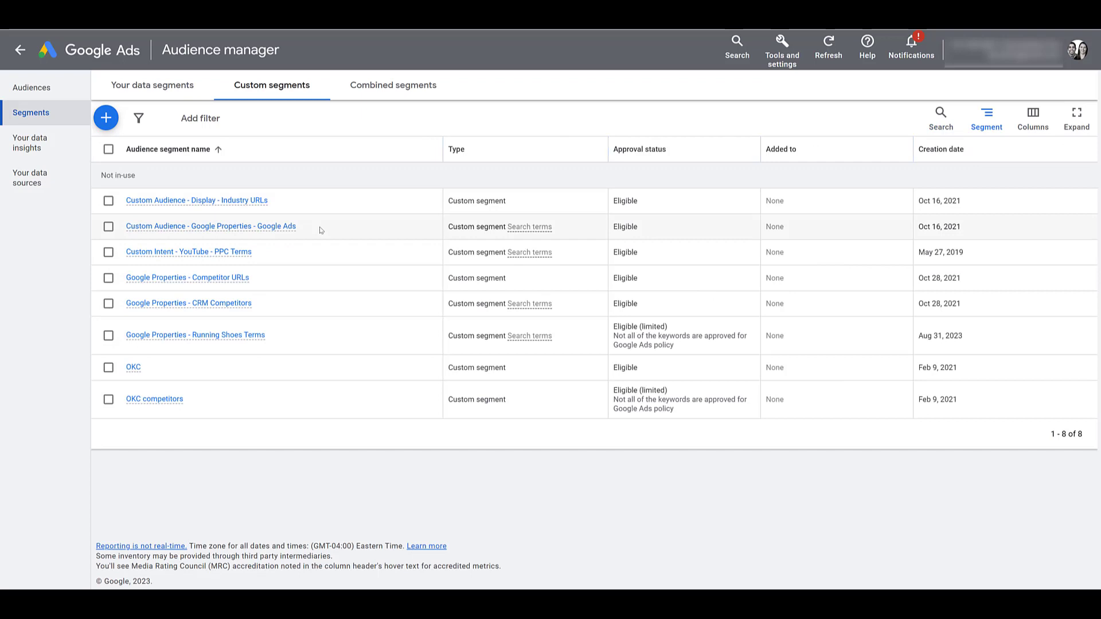
mouse_move(232, 338)
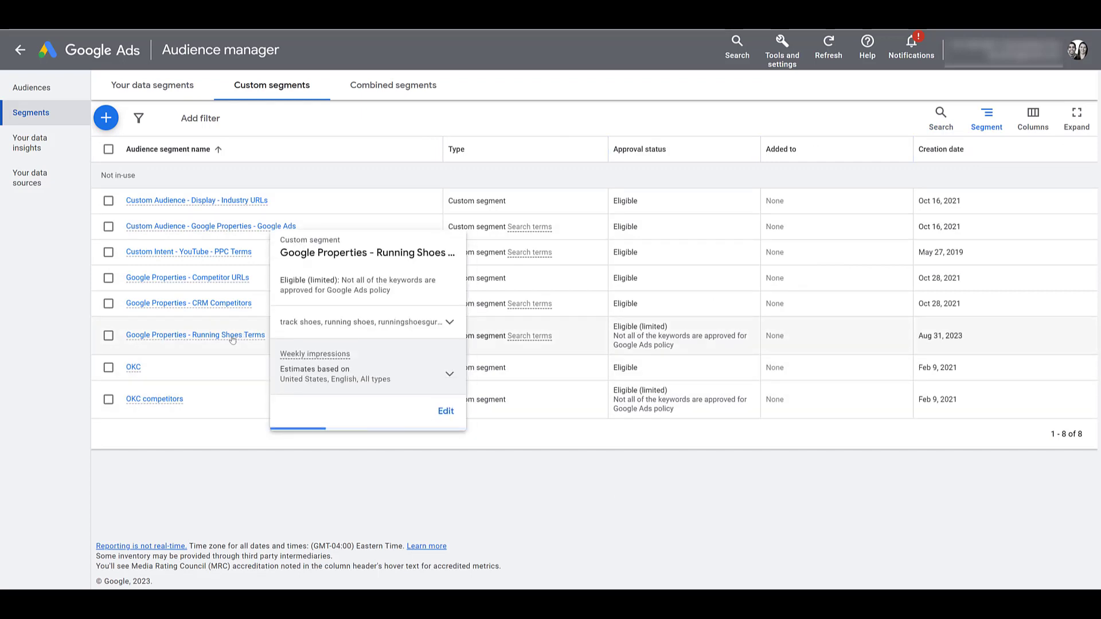
left_click(446, 412)
scroll(386, 379, "down", 1)
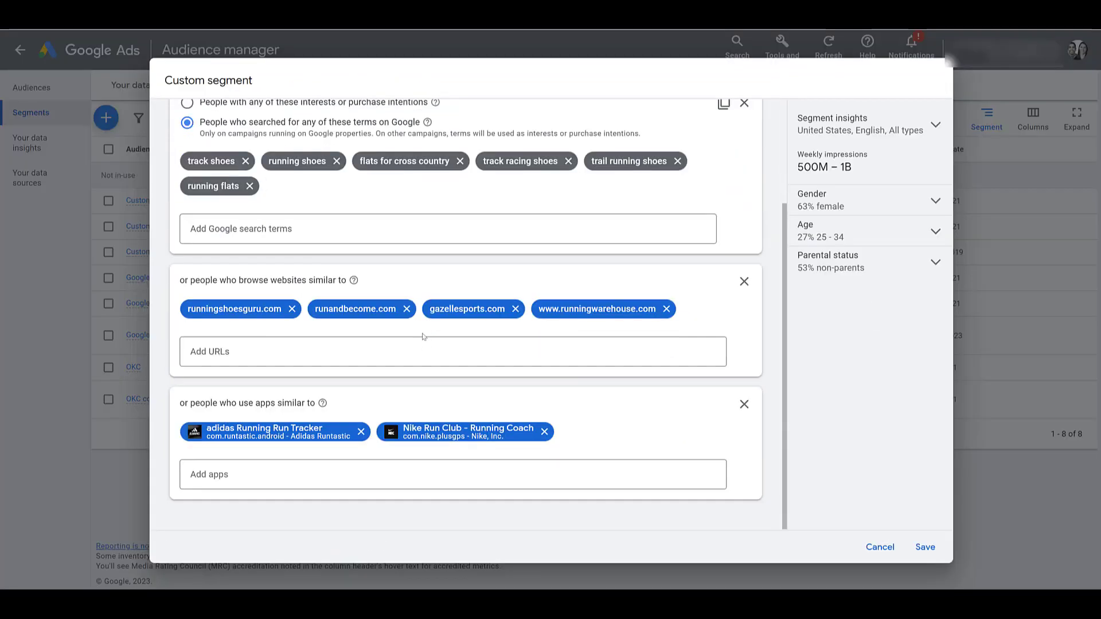
scroll(384, 376, "up", 3)
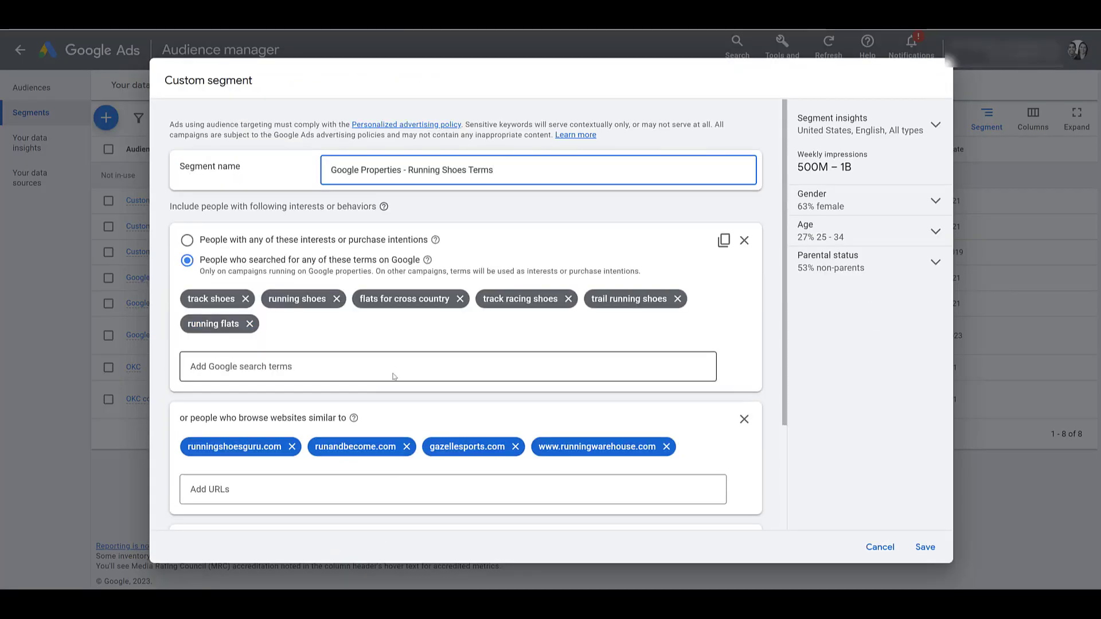
left_click(879, 548)
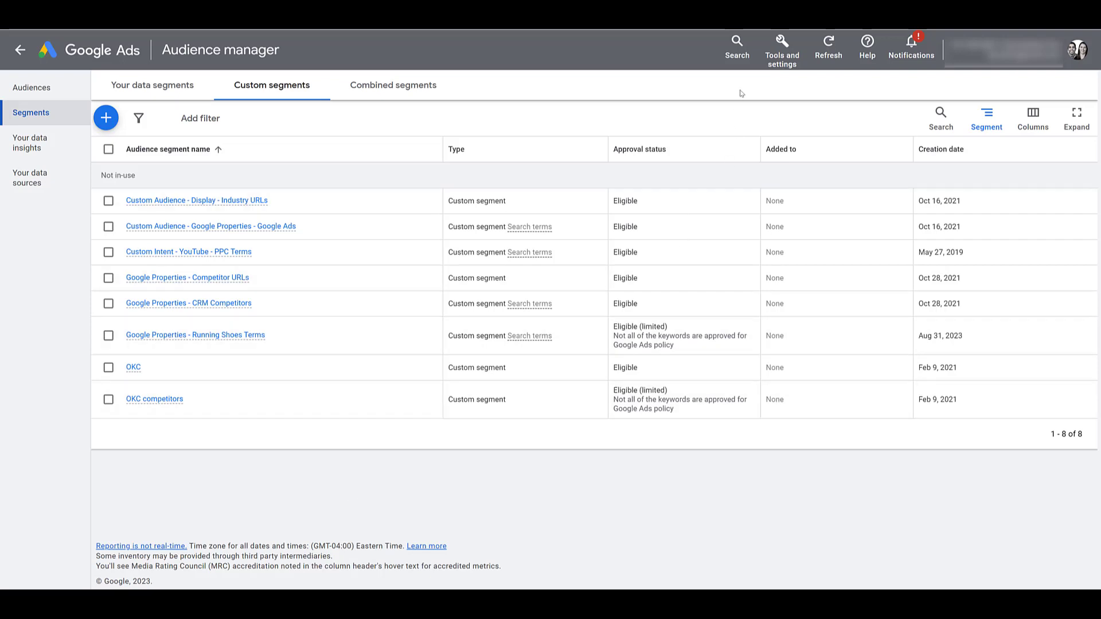
Step: In Keyword Planner, paste the six running-shoe keywords and get keyword ideas
left_click(774, 66)
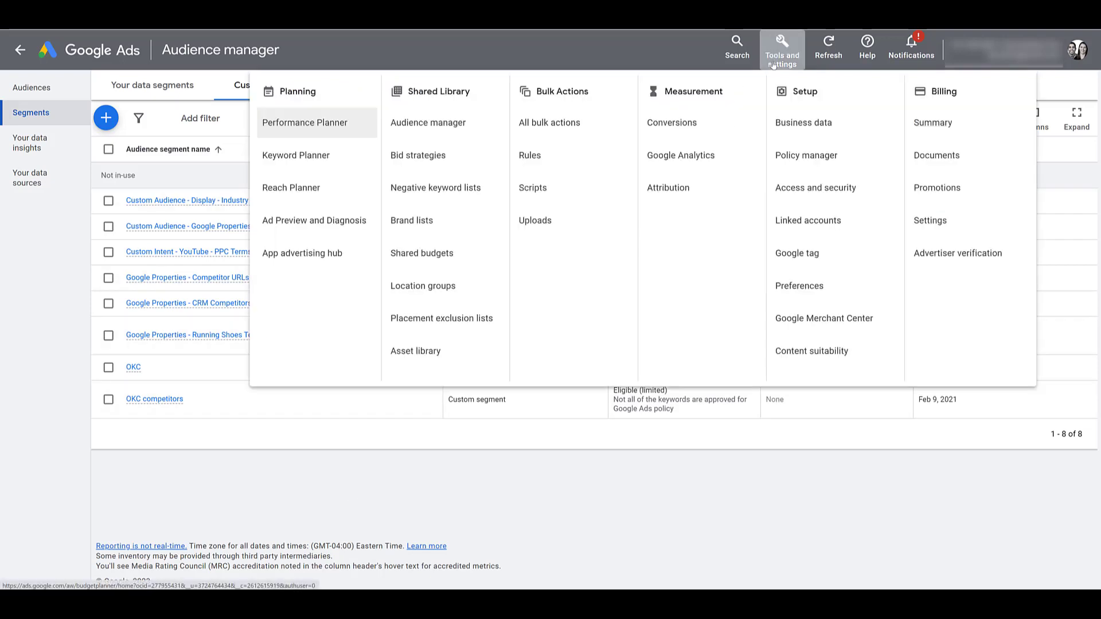
left_click(325, 167)
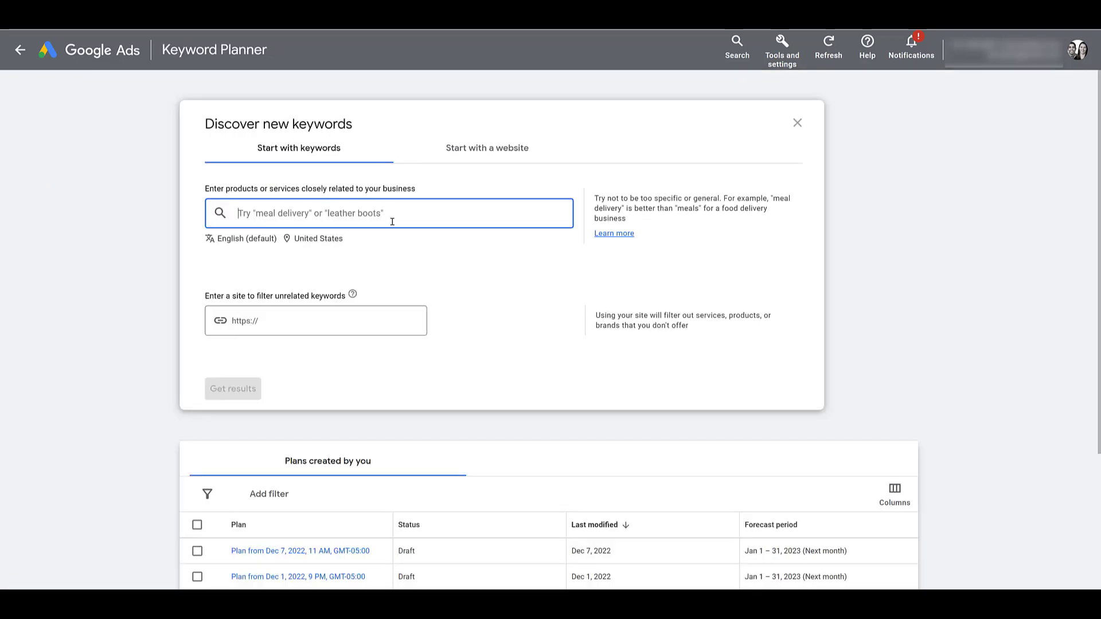
type("running shoes, track shoes, trail running shoes, running flats, flats for cross country, track racing shoes")
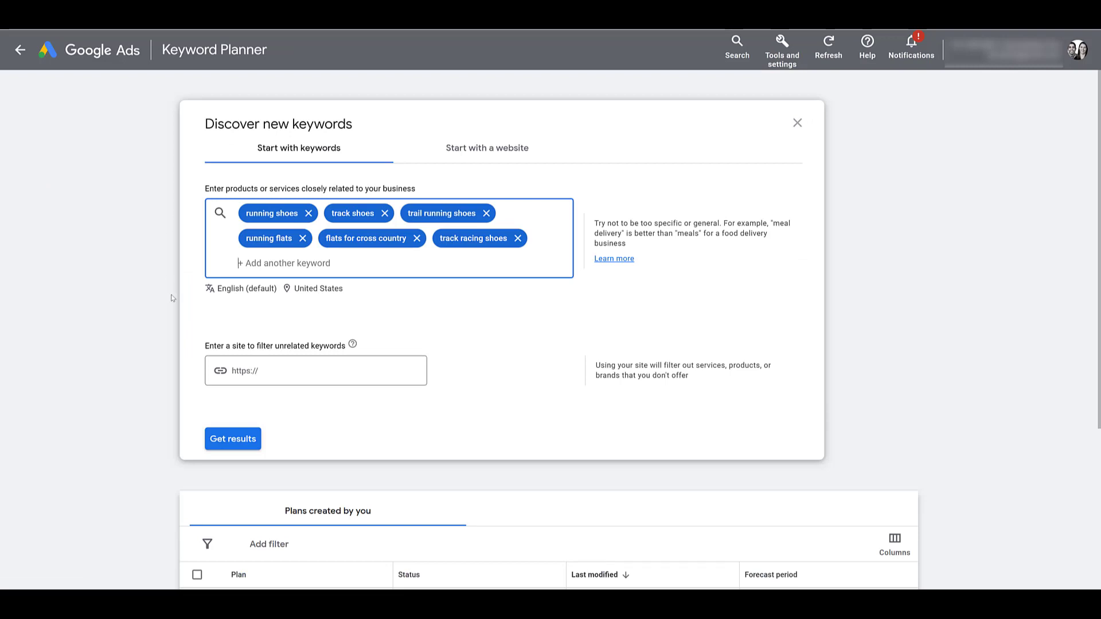
left_click(244, 440)
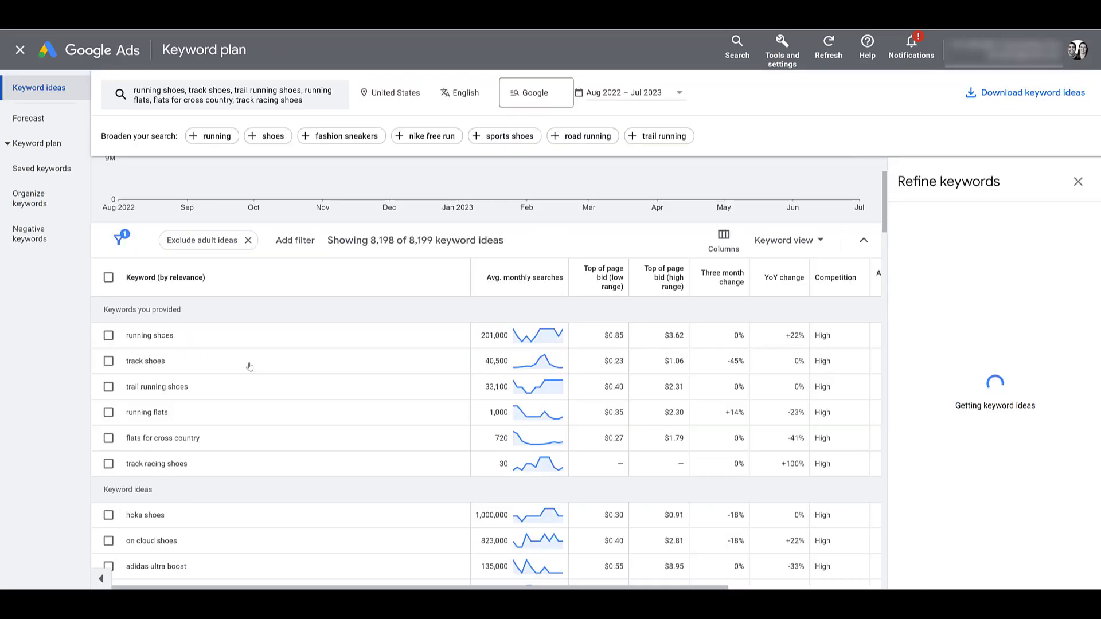
scroll(250, 367, "down", 2)
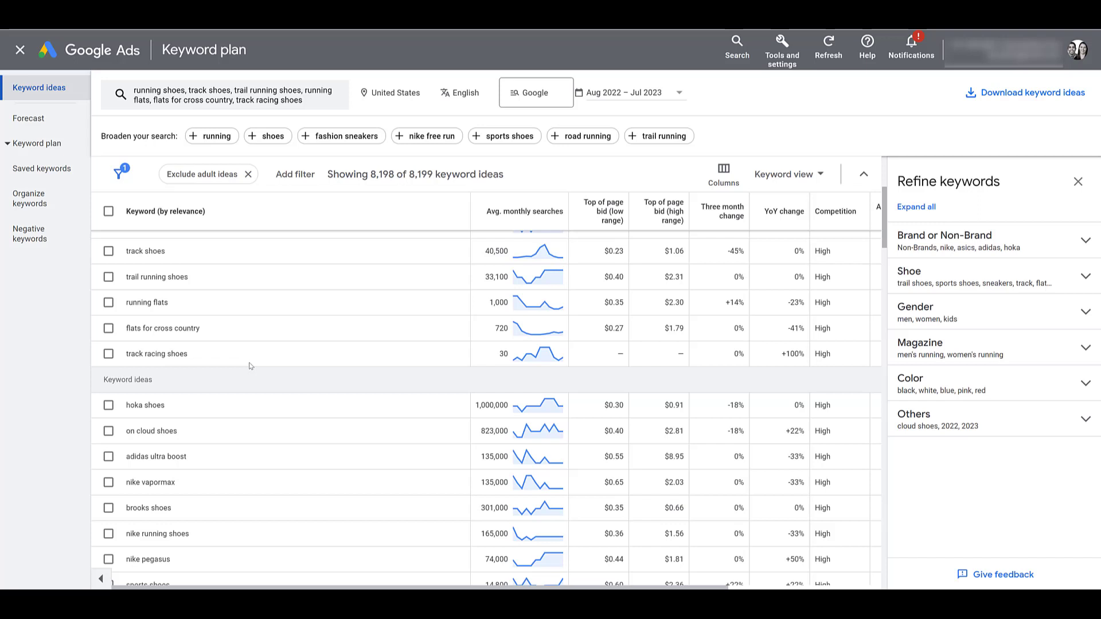
scroll(195, 402, "up", 2)
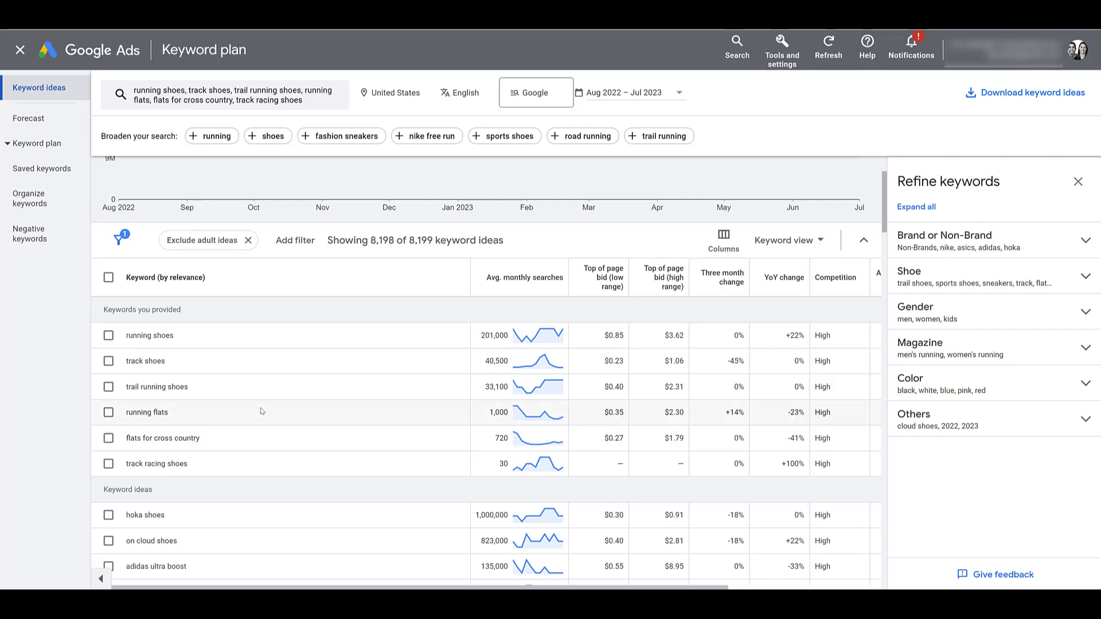
scroll(259, 439, "down", 5)
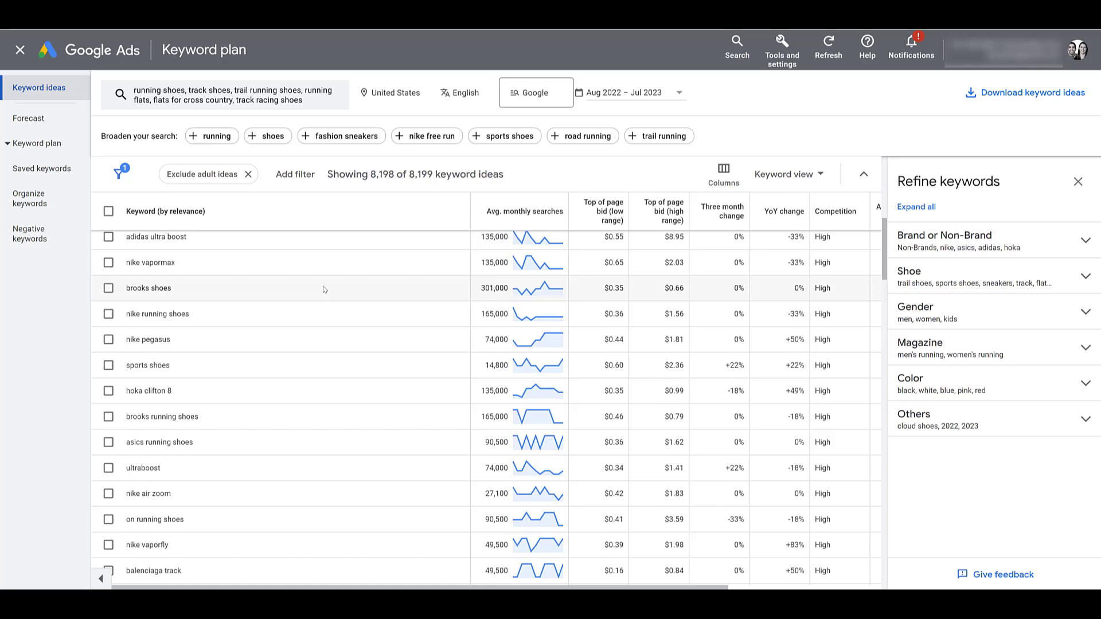
Step: Leave Keyword Planner and open audience segment editing for YouTube - Halloween's YouTube - CXL - Previous Video Views ad group
left_click(15, 53)
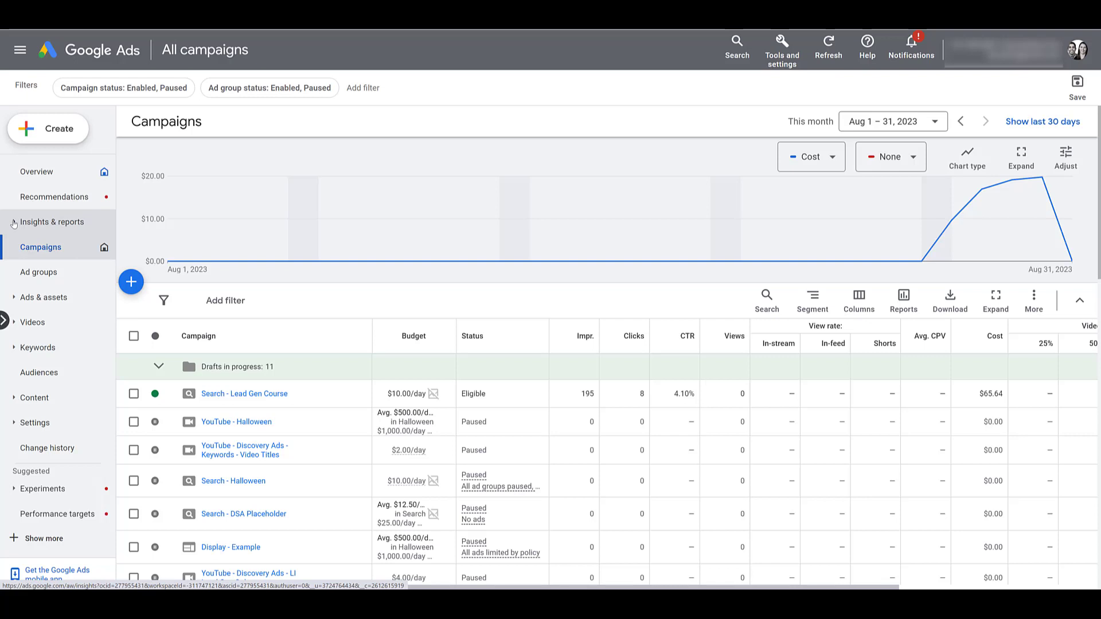
left_click(13, 223)
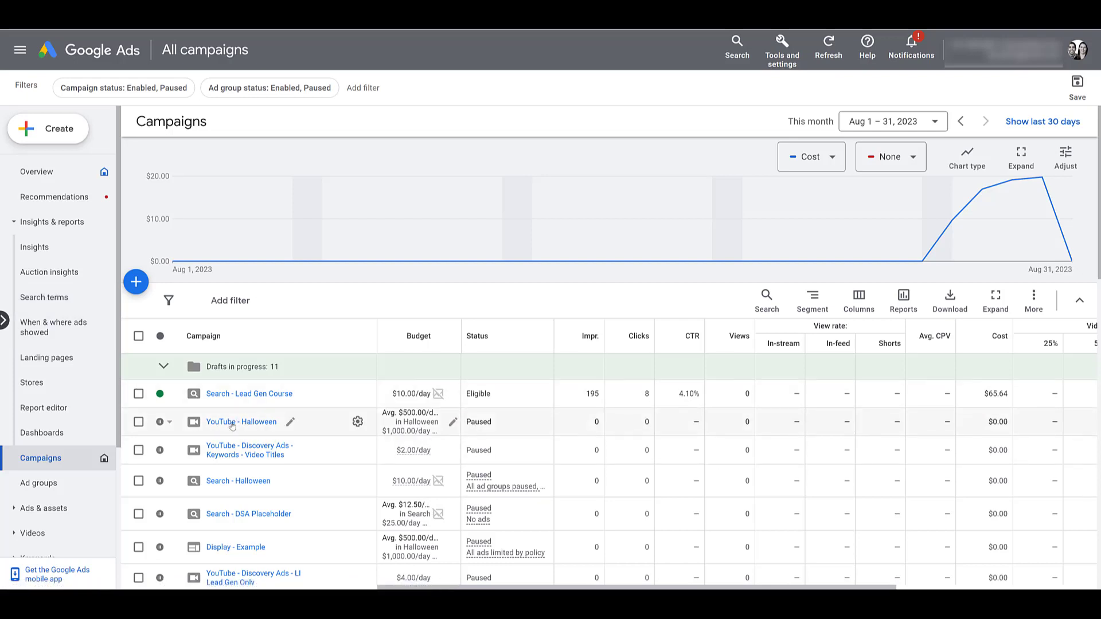
left_click(233, 423)
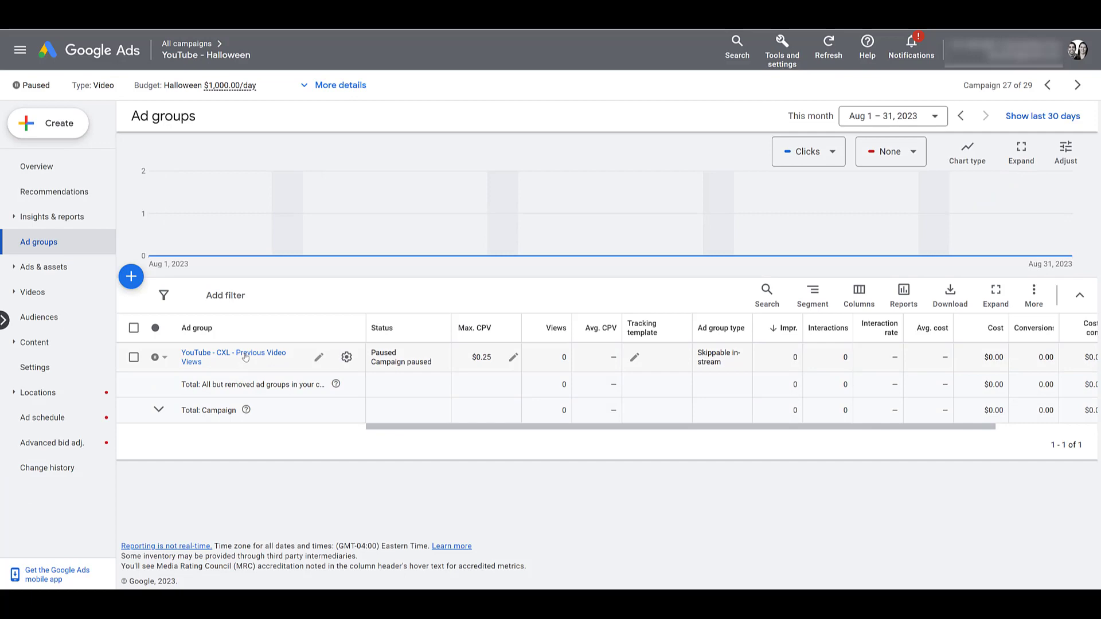
left_click(245, 357)
left_click(37, 343)
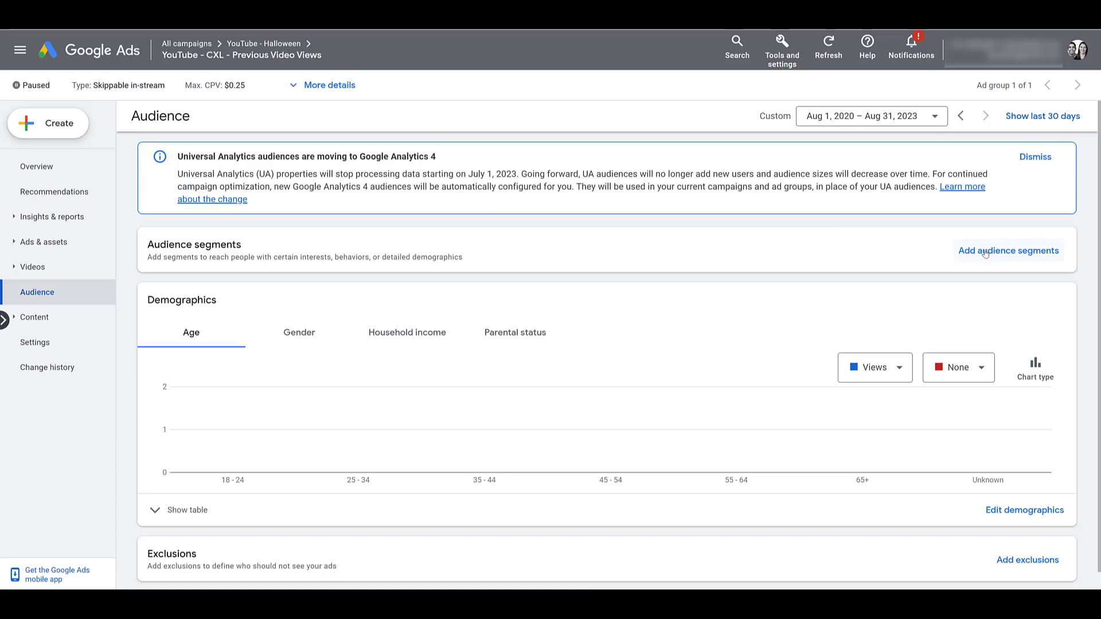
left_click(985, 253)
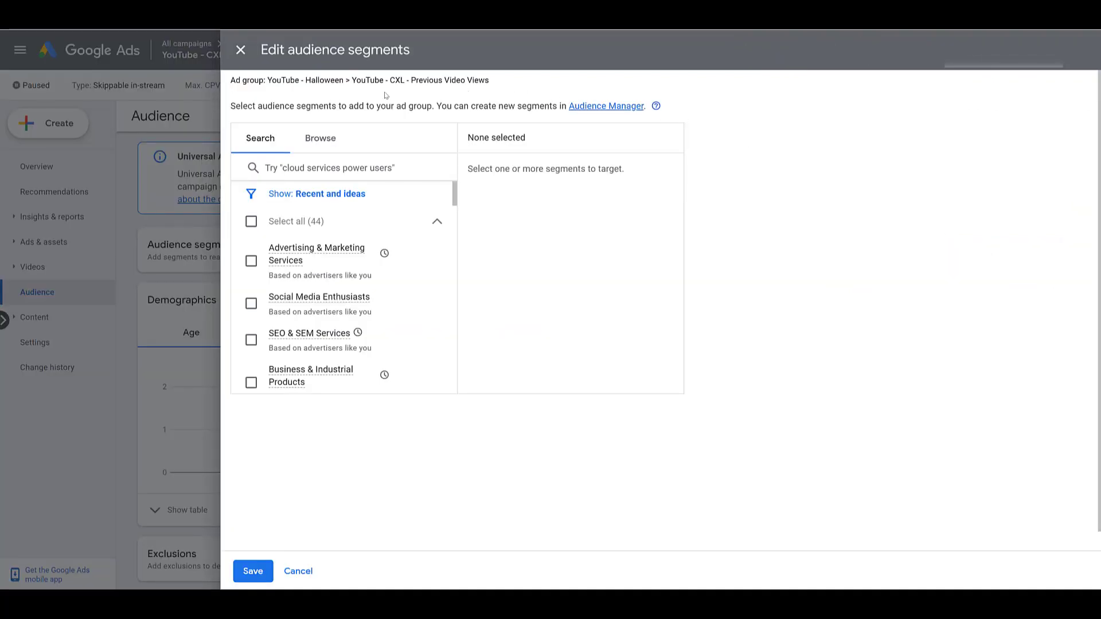
Step: Under Browse > Your custom audience segments, tick Google Properties - Running Shoes Terms and save
left_click(321, 139)
scroll(337, 200, "down", 1)
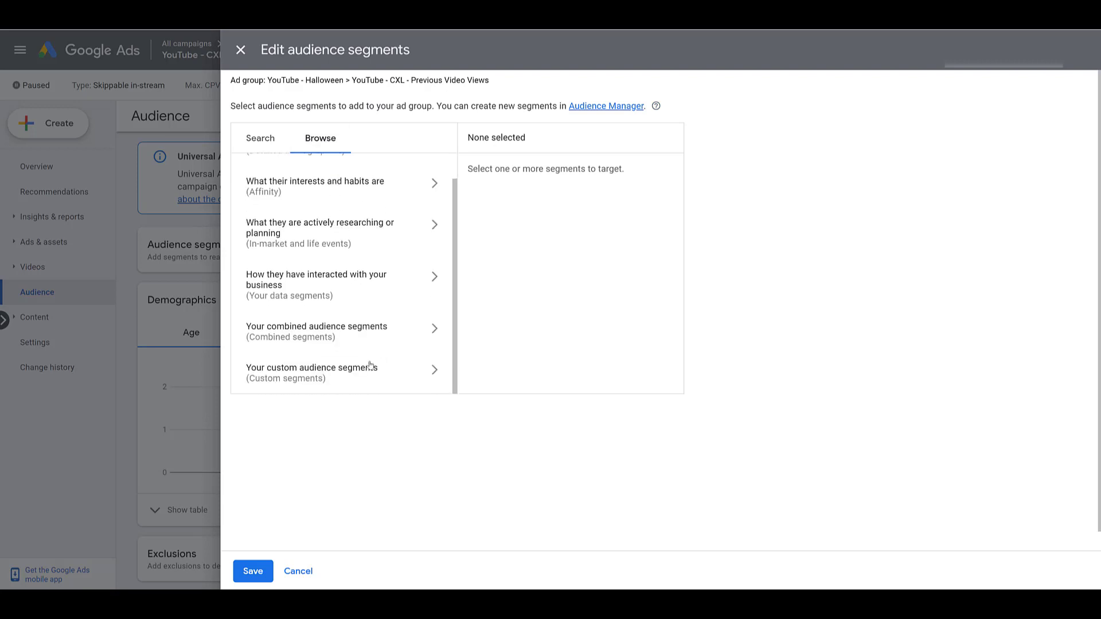
left_click(297, 384)
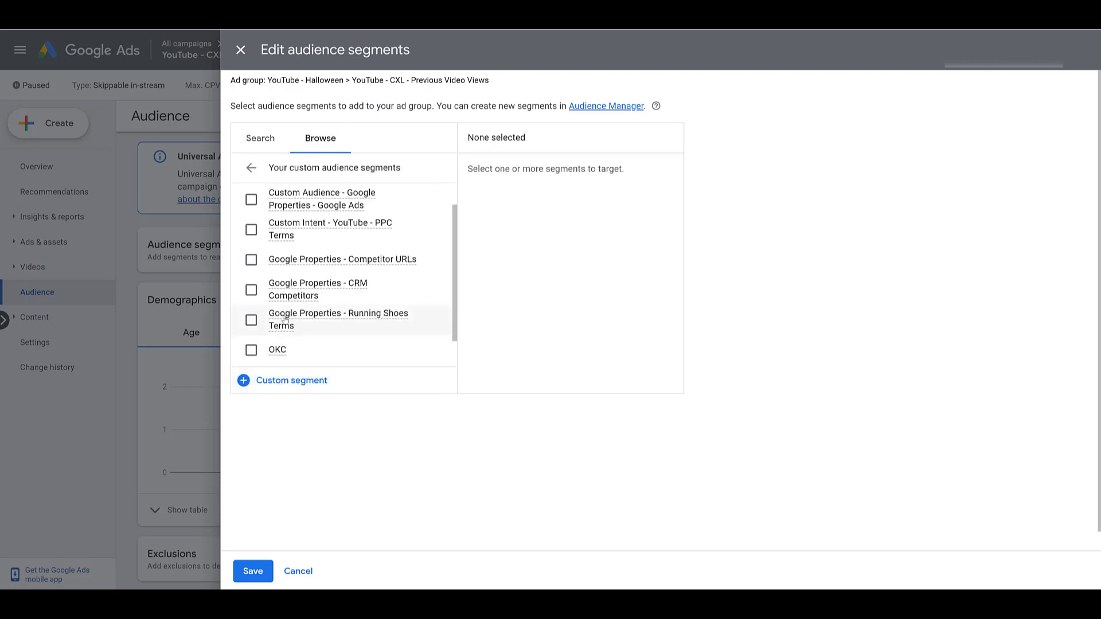
left_click(250, 321)
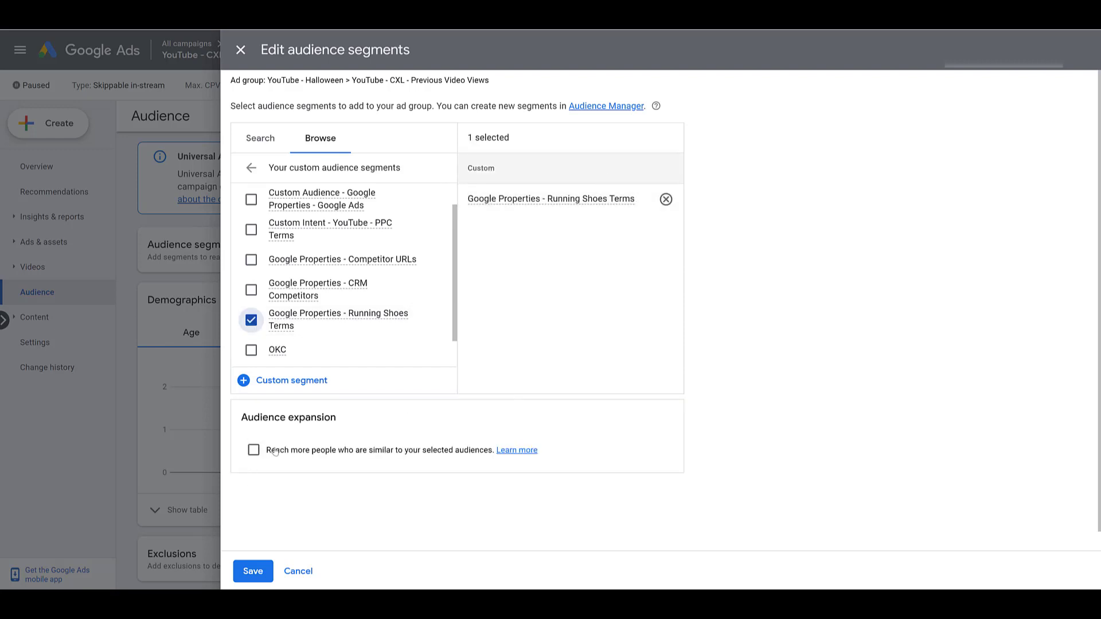
left_click(258, 574)
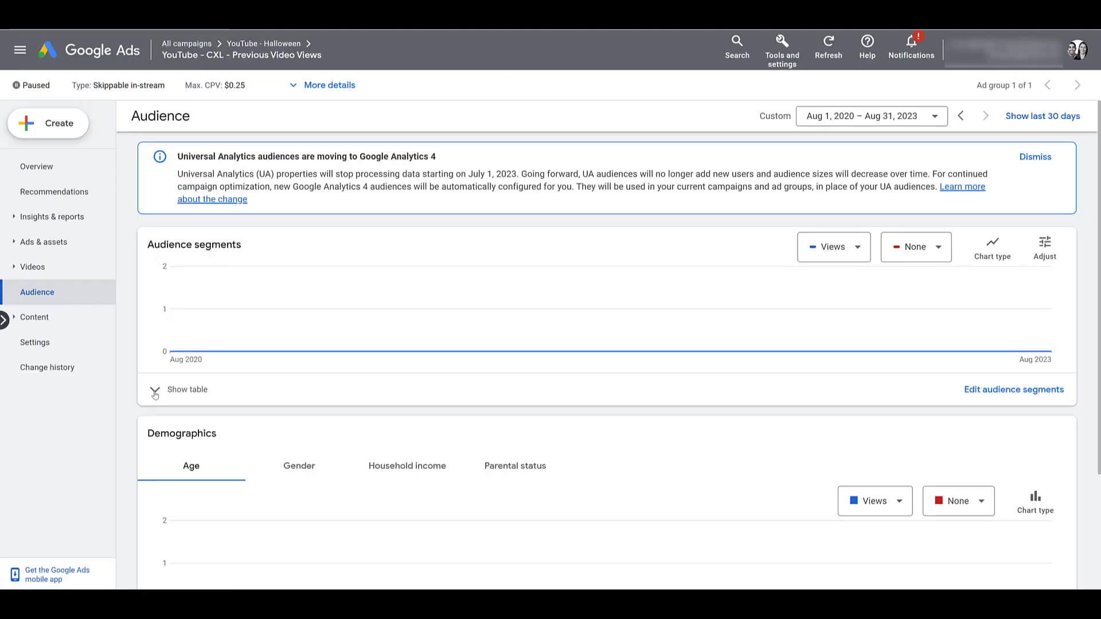
Step: Display the segments table showing Google Properties - Running Shoes Terms as a Not eligible custom segment
left_click(155, 392)
scroll(155, 395, "down", 2)
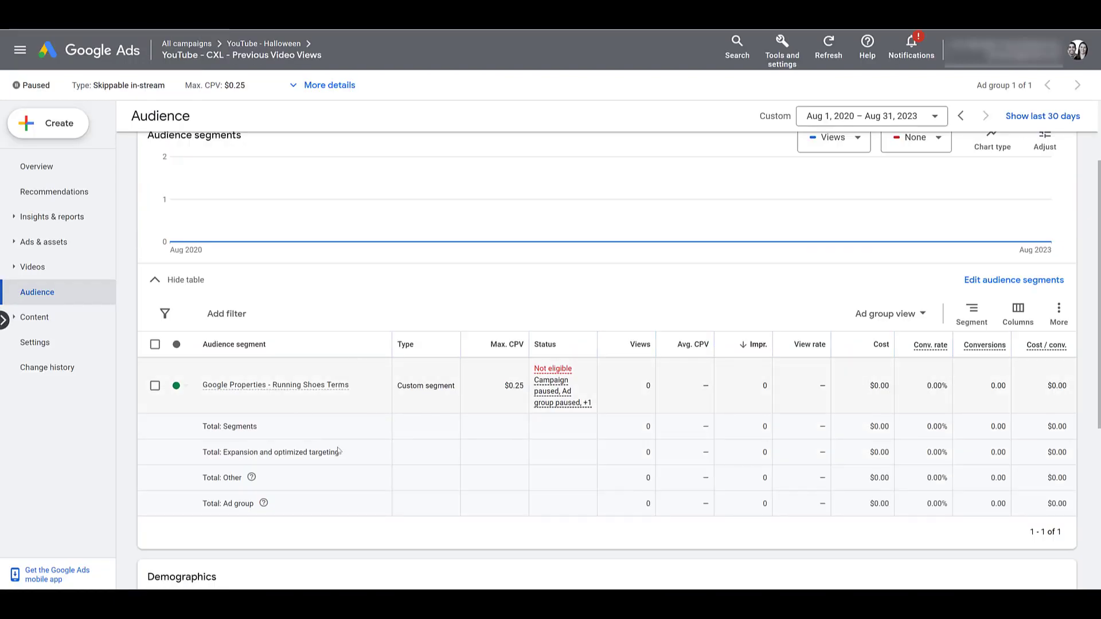